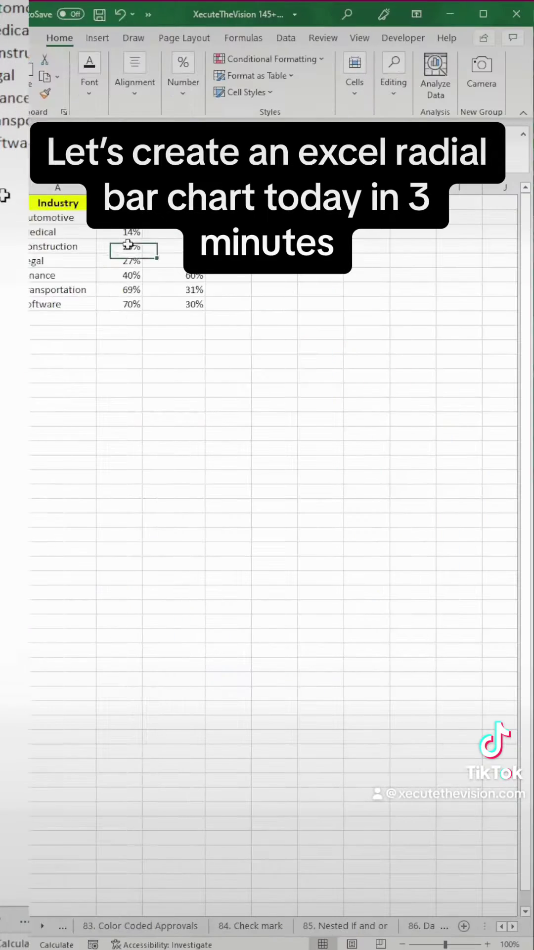
Step: Select the Industry table A1:C8 and insert a doughnut chart with one ring per industry
click(179, 246)
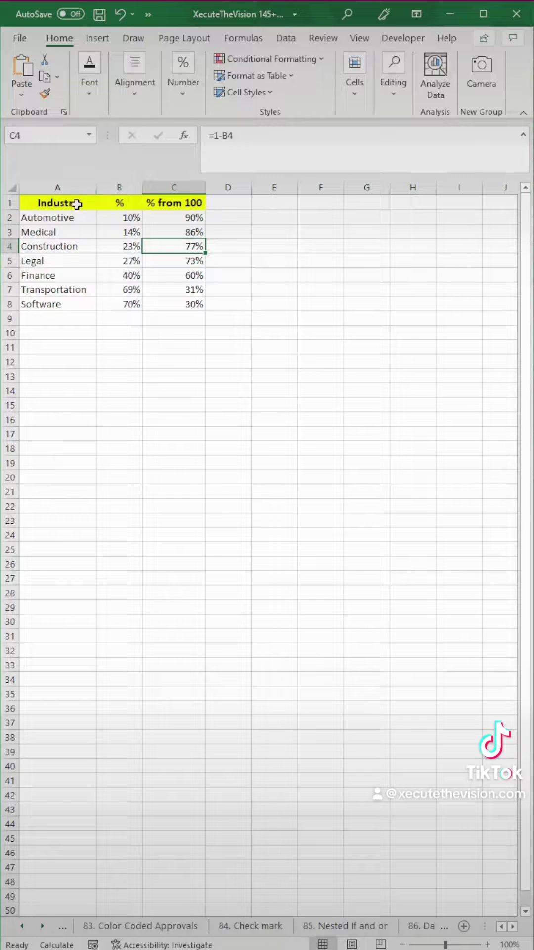
drag(76, 203, 165, 301)
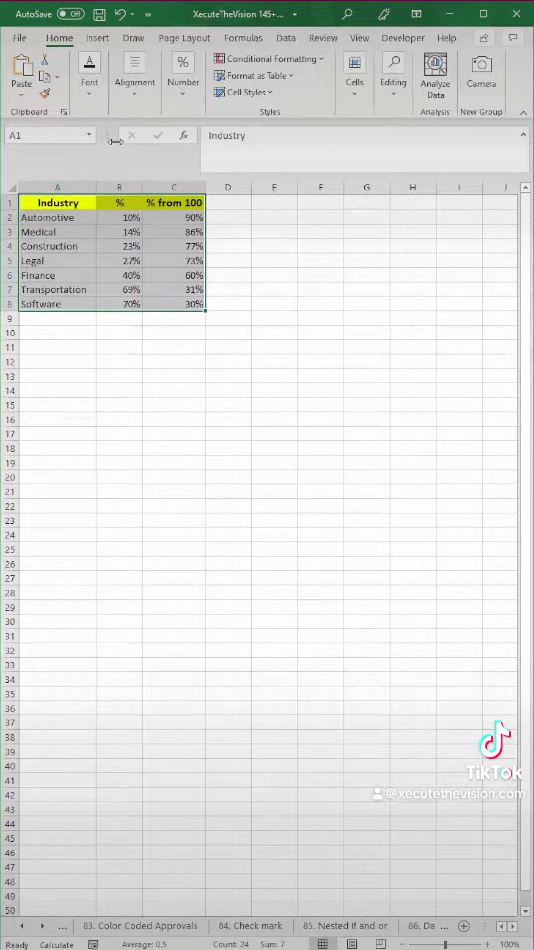
click(105, 40)
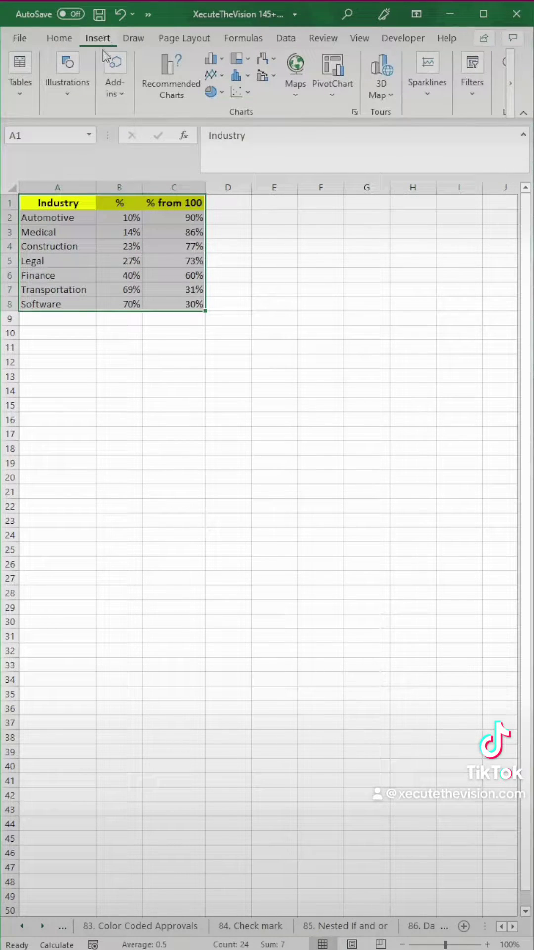
click(212, 92)
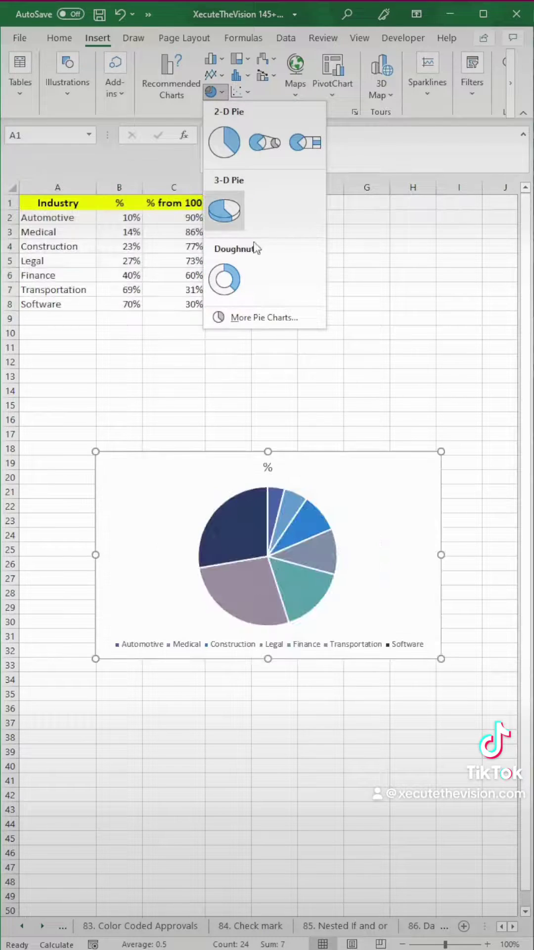
click(273, 317)
click(346, 321)
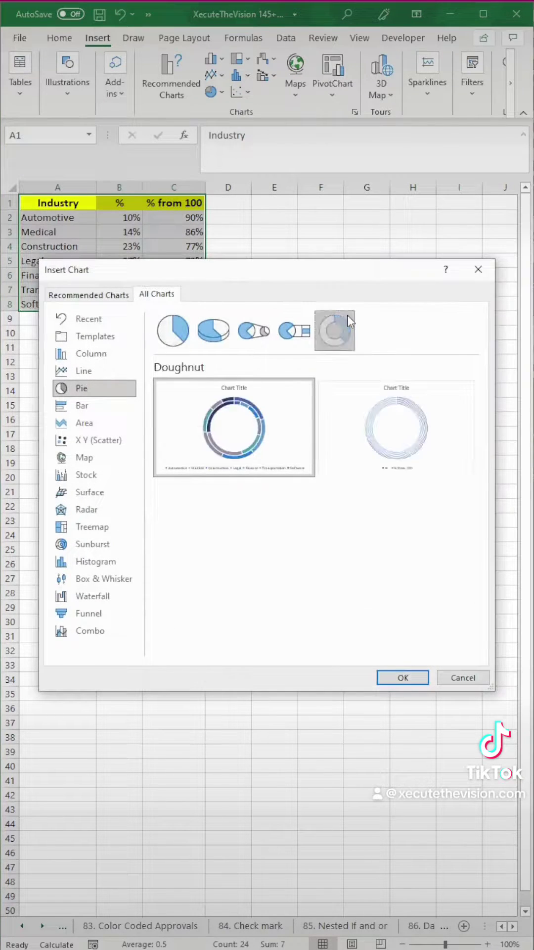
click(364, 418)
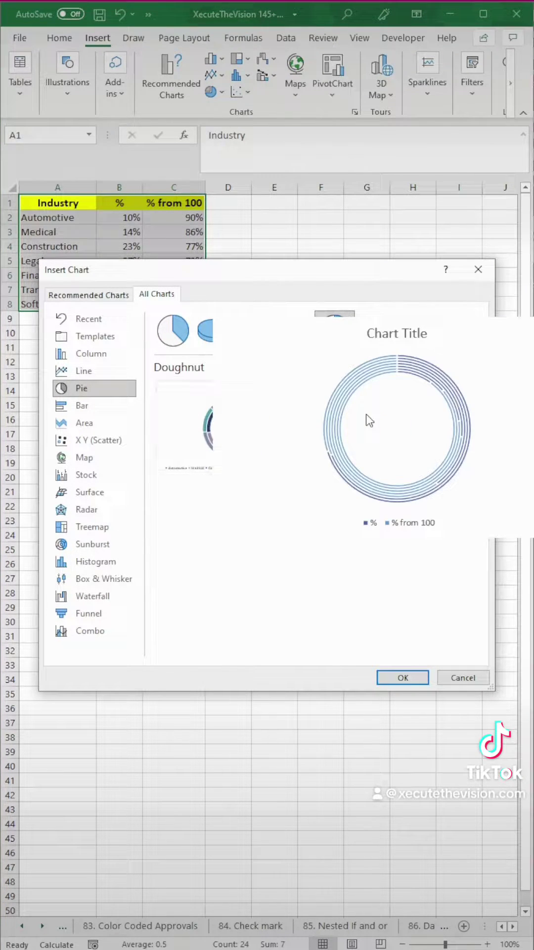
click(405, 682)
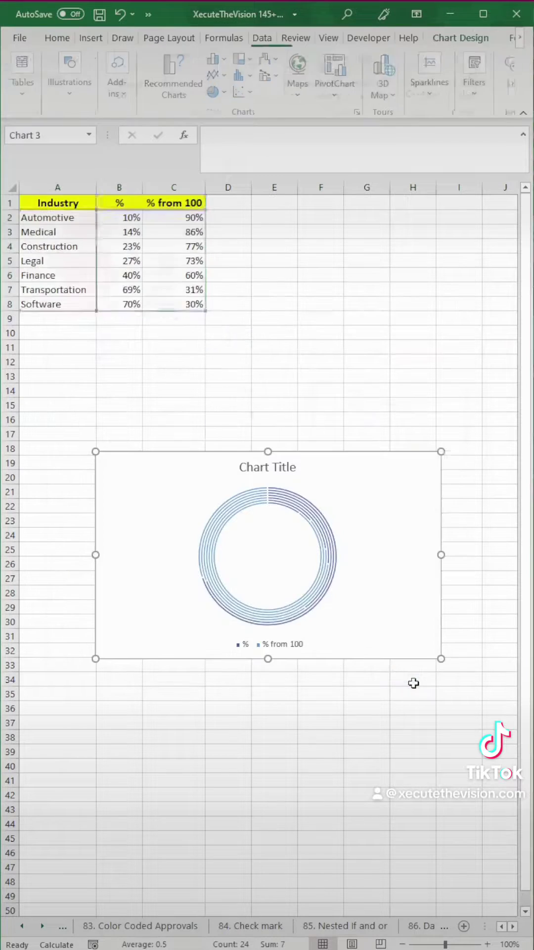
Step: Set the doughnut series hole size to 25%
double_click(279, 501)
drag(470, 366, 458, 372)
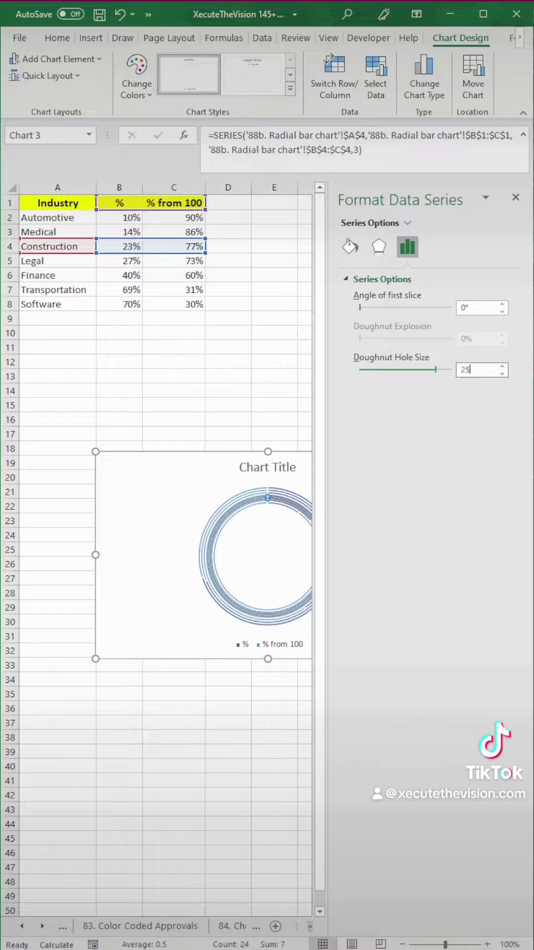
key(Return)
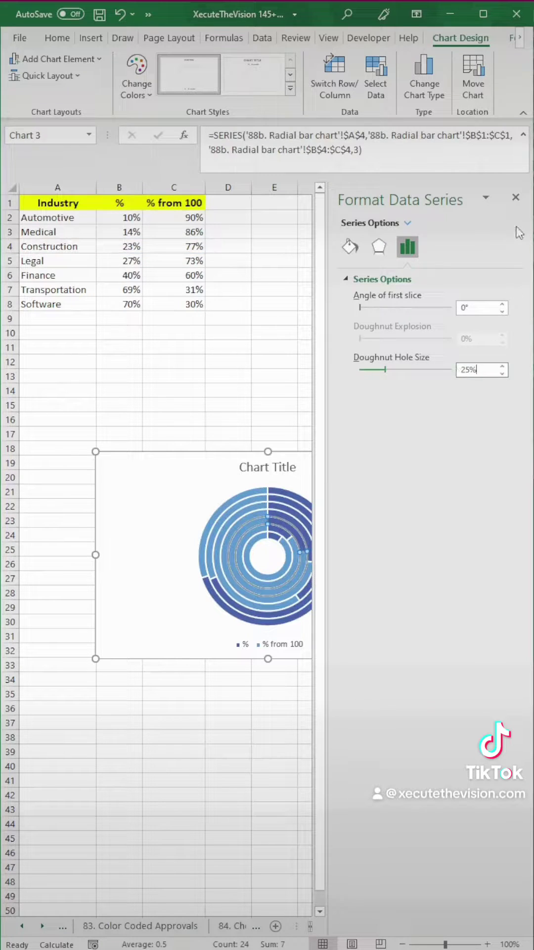
click(515, 197)
Step: Delete the chart title and legend, and enlarge the chart up and to the left
click(288, 466)
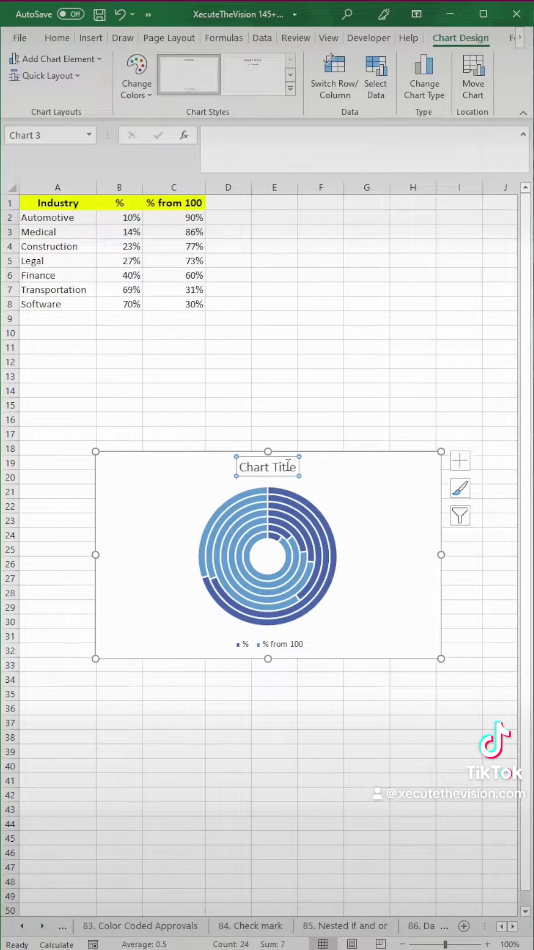
key(Delete)
click(262, 643)
key(Delete)
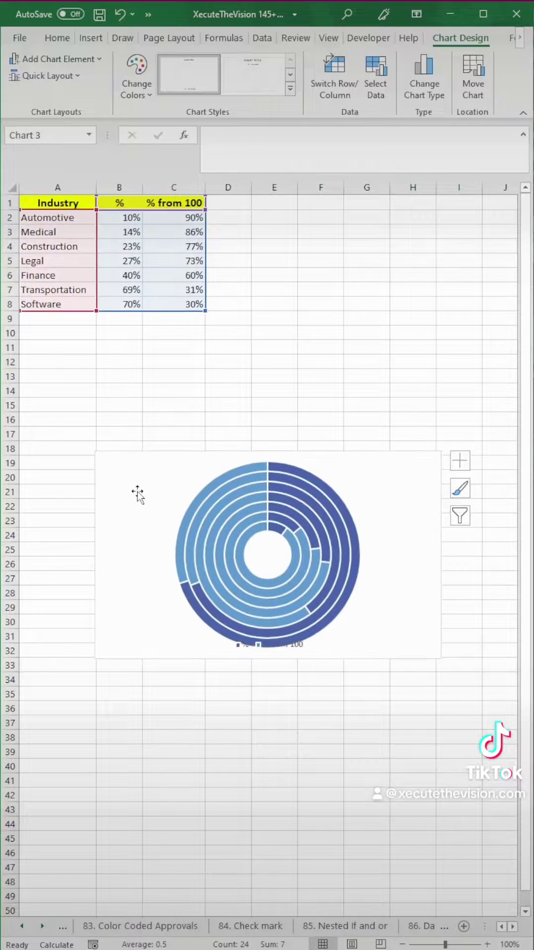
drag(95, 452, 44, 384)
click(266, 324)
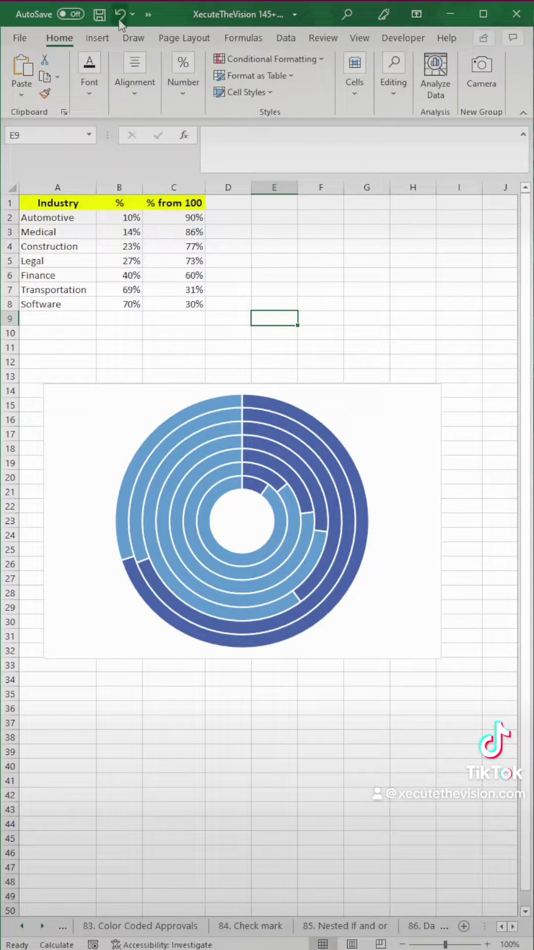
Step: Hide the worksheet gridlines
click(356, 39)
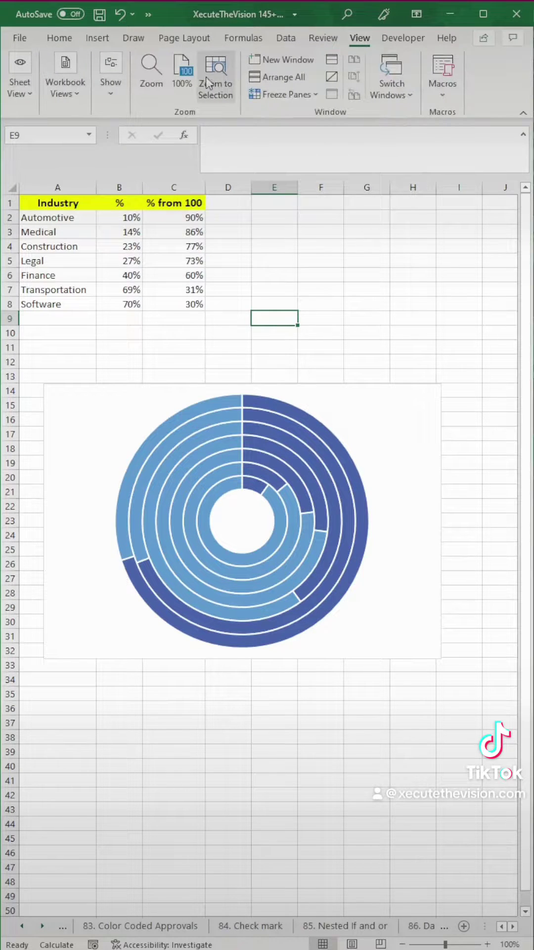
click(118, 108)
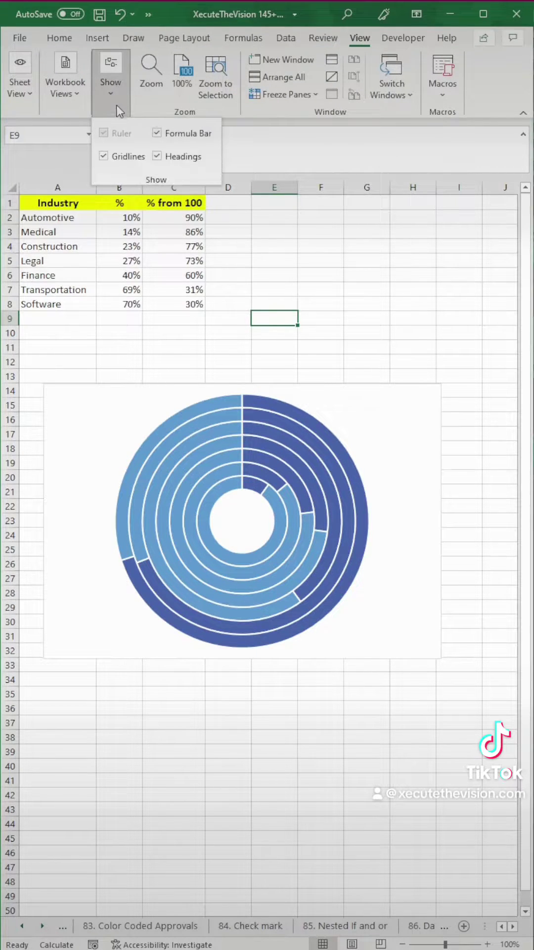
click(118, 157)
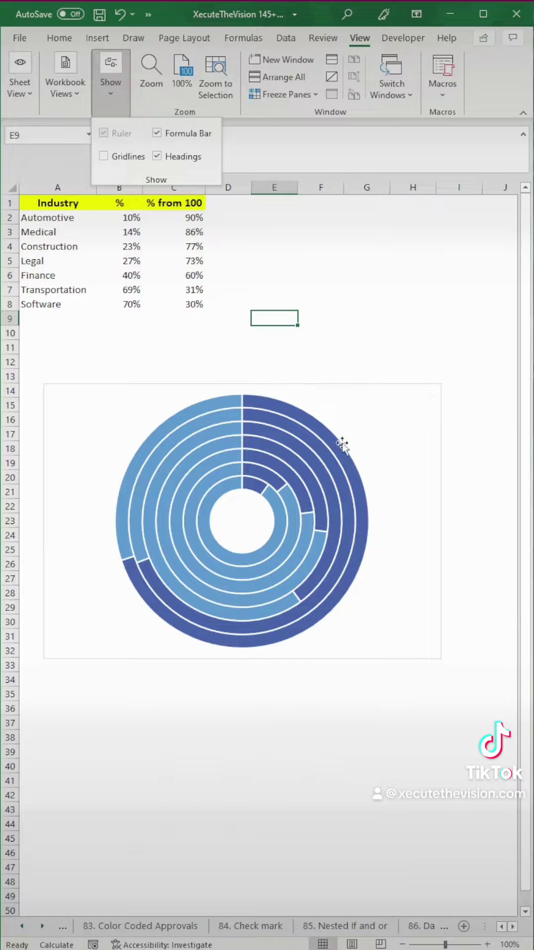
click(363, 436)
Step: Give the light Software remainder segment no fill and no border
click(214, 408)
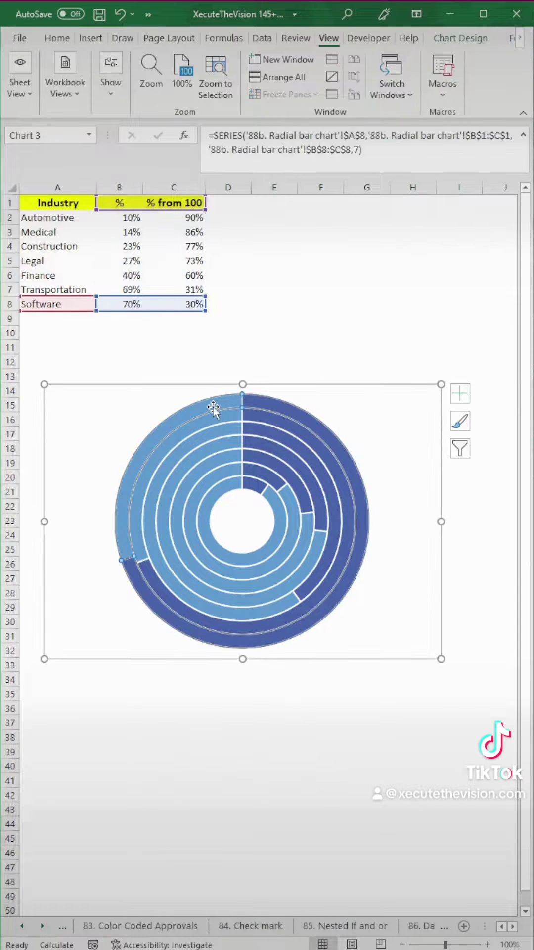
double_click(214, 408)
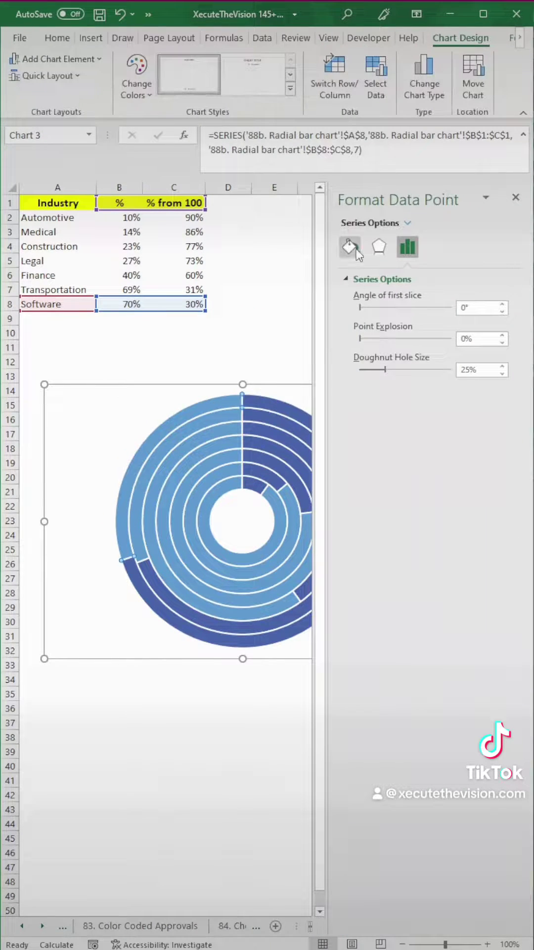
click(349, 247)
click(359, 299)
click(359, 443)
Step: Repeat no fill for the Transportation, Finance, Legal, Construction and Medical remainder segments
double_click(206, 422)
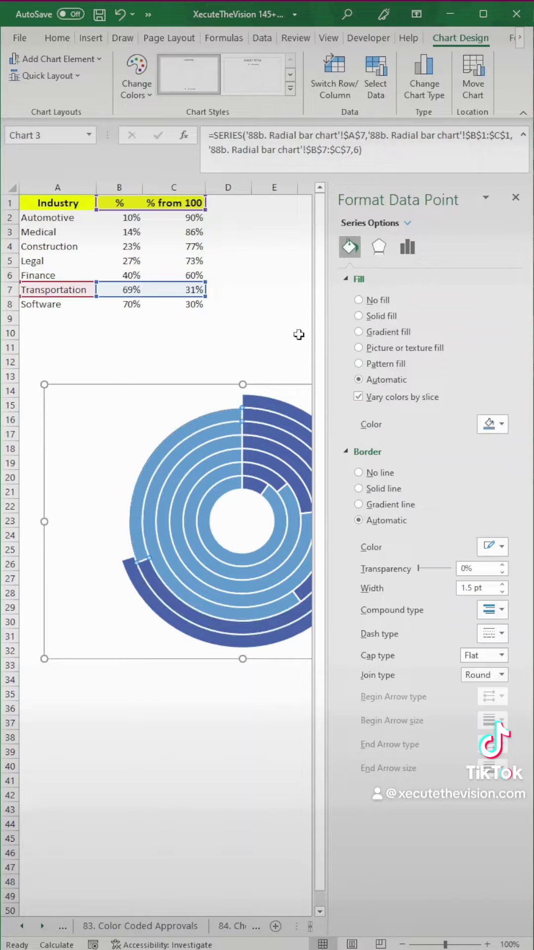
key(F4)
double_click(226, 432)
key(F4)
double_click(227, 439)
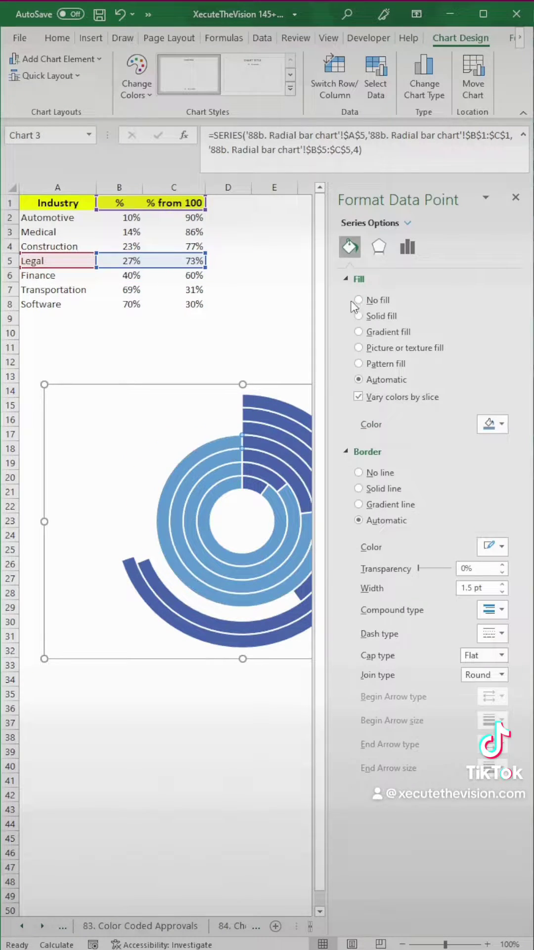
key(F4)
double_click(222, 452)
key(F4)
click(219, 477)
click(218, 477)
key(F4)
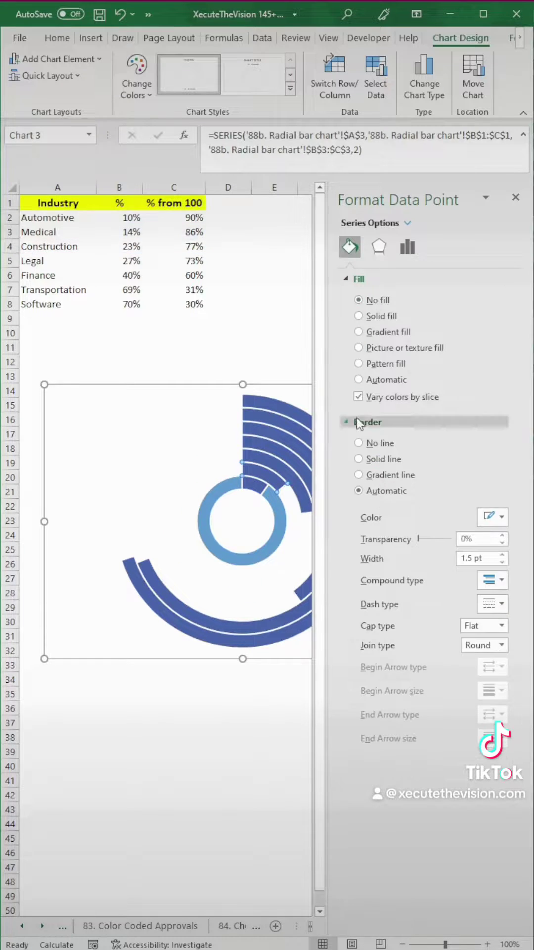
Step: Clear the Automotive remainder's fill and border, leaving only the dark percentage arcs
click(212, 500)
click(212, 500)
key(F4)
click(377, 445)
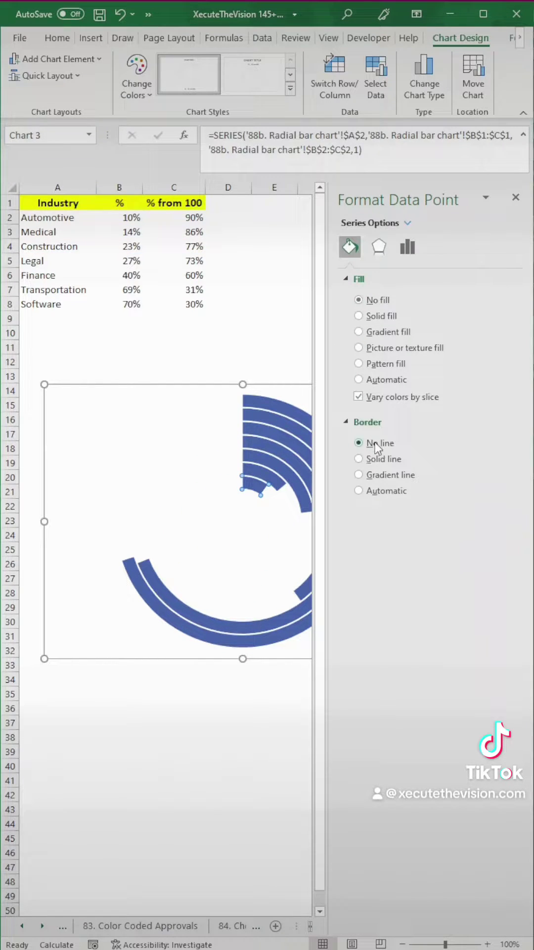
click(518, 198)
click(402, 305)
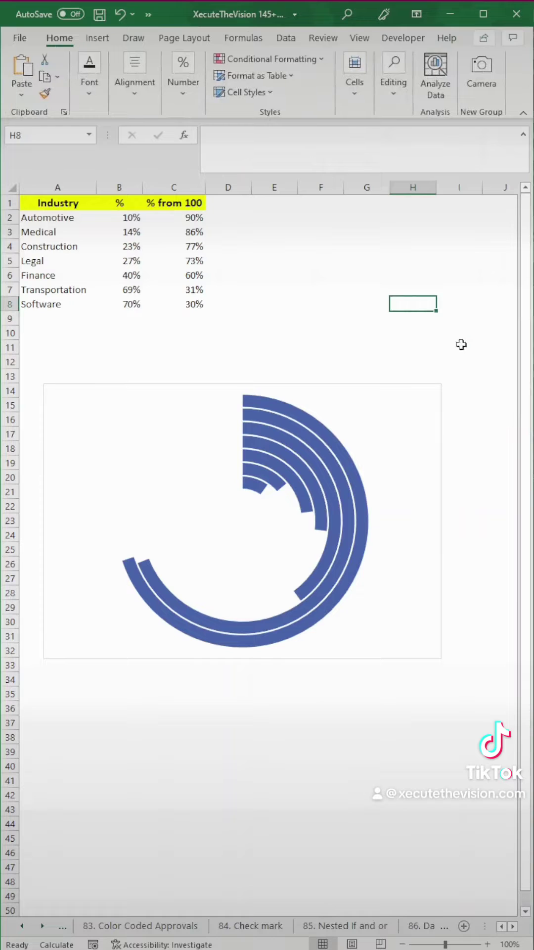
click(246, 405)
double_click(246, 405)
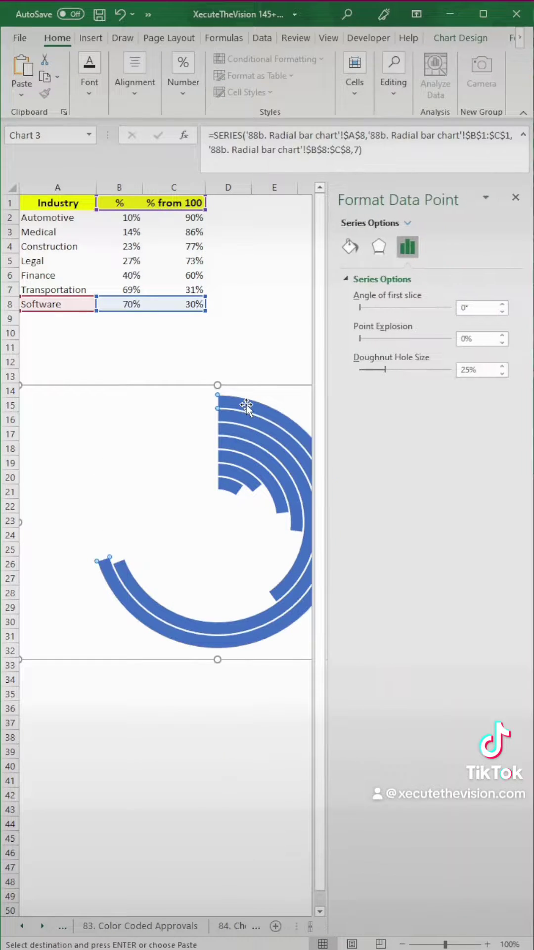
Step: Recolour the Software, Transportation, Finance and Legal arcs with lighter fill colours
click(349, 246)
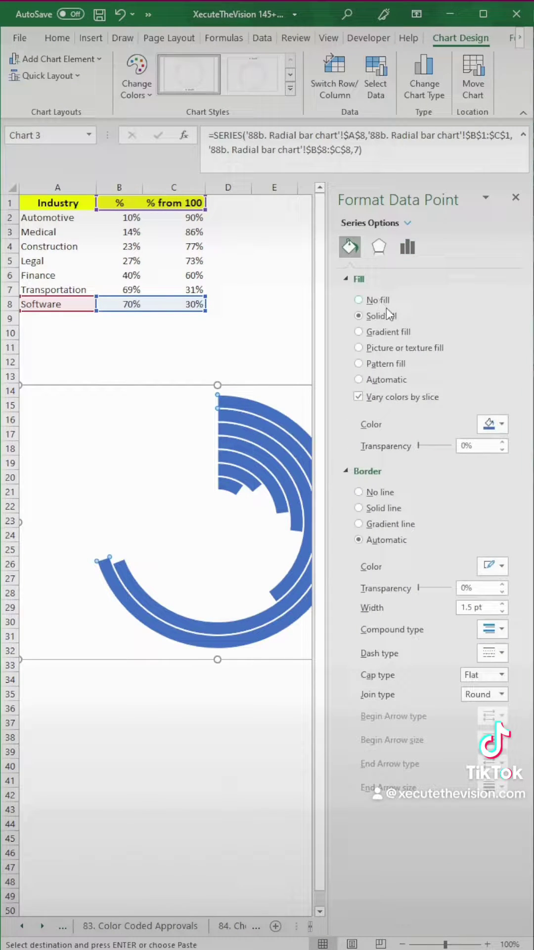
click(502, 424)
click(495, 663)
click(270, 430)
click(502, 423)
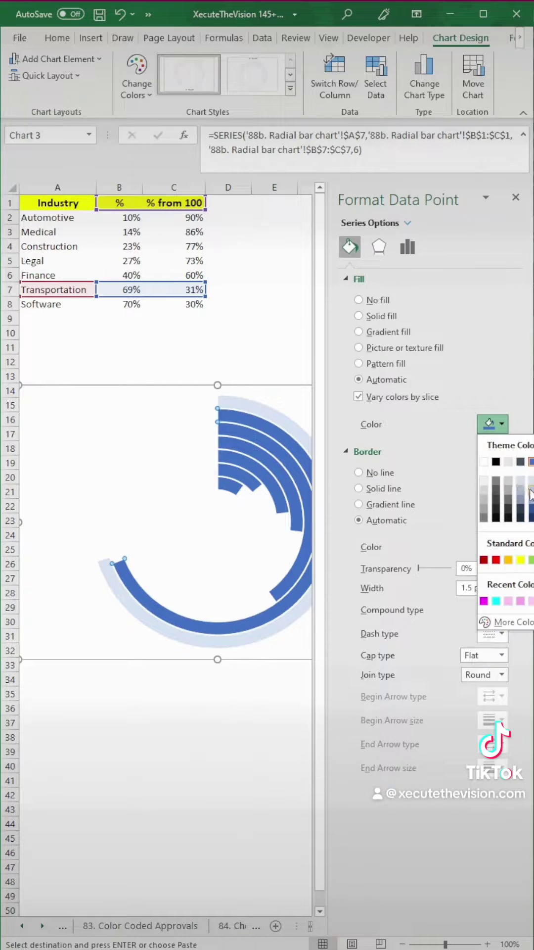
click(495, 663)
click(265, 441)
click(264, 440)
click(501, 424)
click(495, 663)
click(274, 468)
click(274, 468)
Step: Fill the Construction, Medical and Automotive arcs dark navy
click(501, 424)
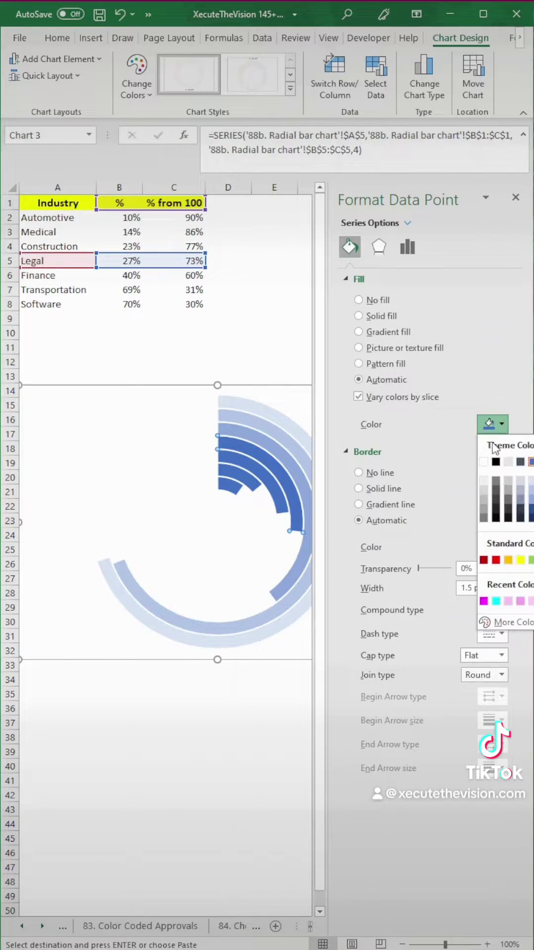
click(505, 663)
click(264, 478)
click(265, 477)
click(502, 424)
click(502, 603)
click(247, 482)
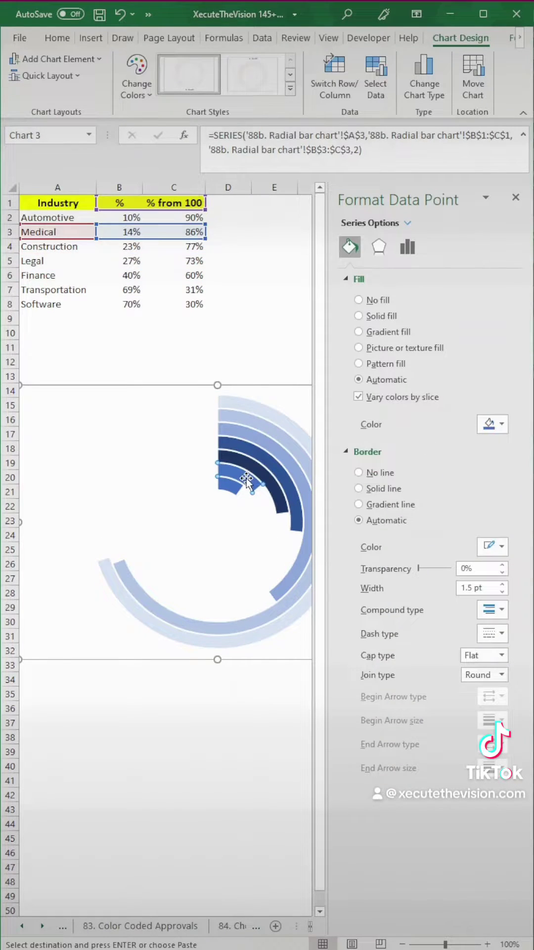
click(248, 483)
click(502, 424)
click(520, 516)
click(228, 485)
click(228, 485)
click(501, 423)
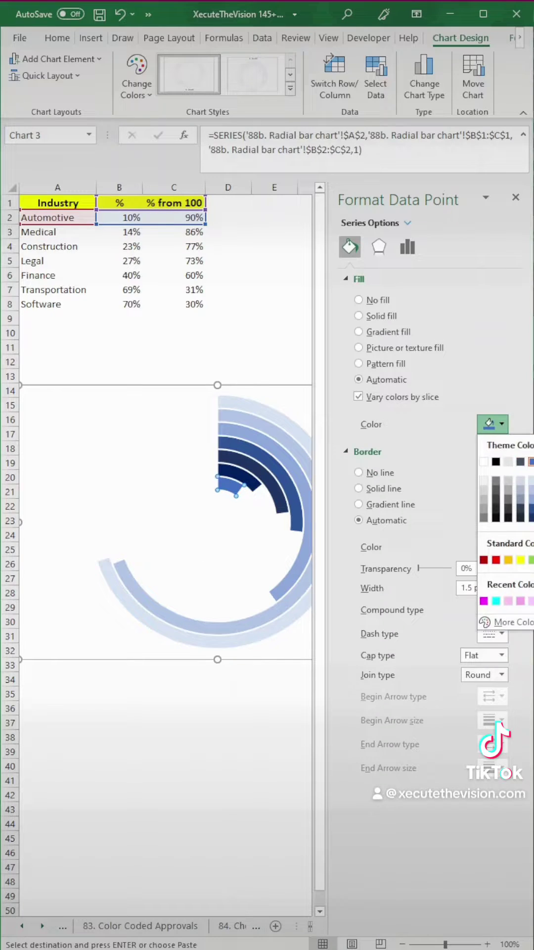
click(378, 299)
click(516, 197)
Step: Remove the chart area border and zoom the sheet to 120%
click(367, 288)
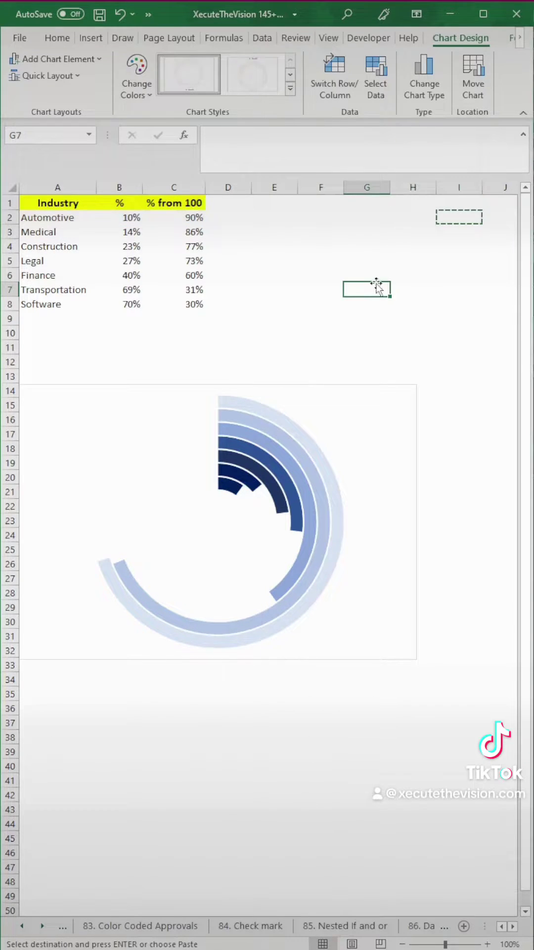
click(366, 751)
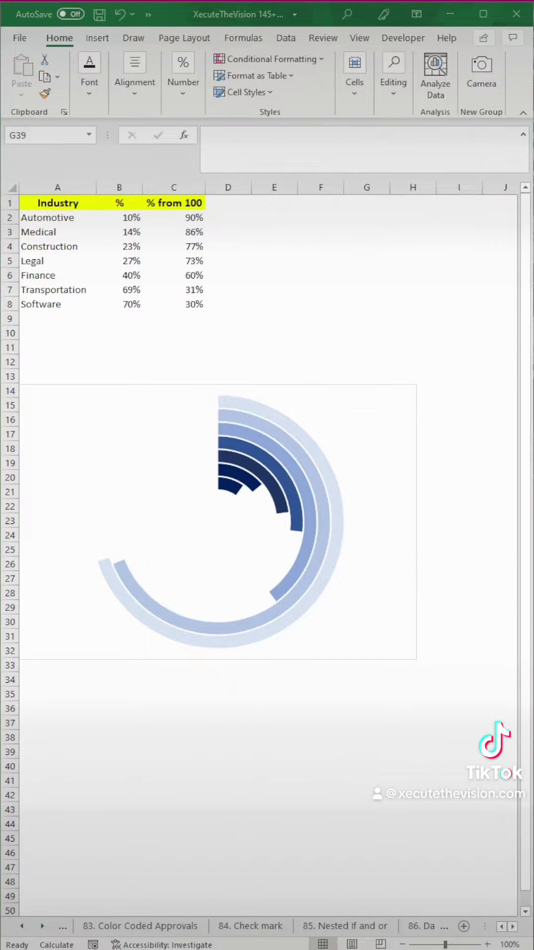
double_click(404, 578)
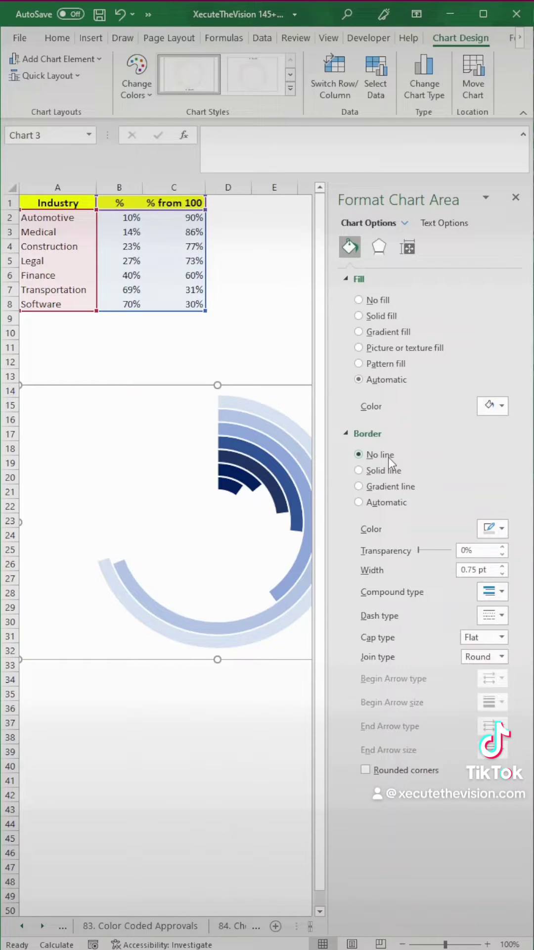
click(516, 198)
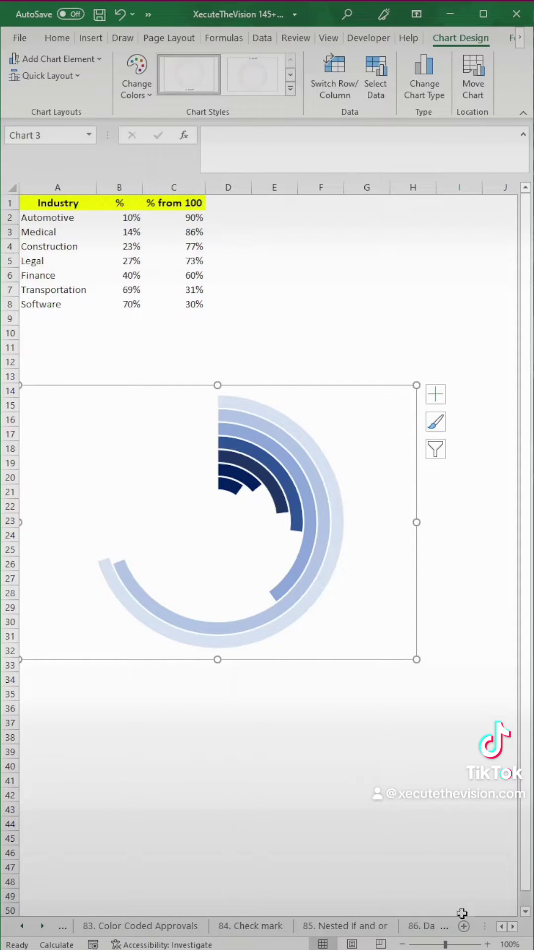
click(488, 944)
click(487, 944)
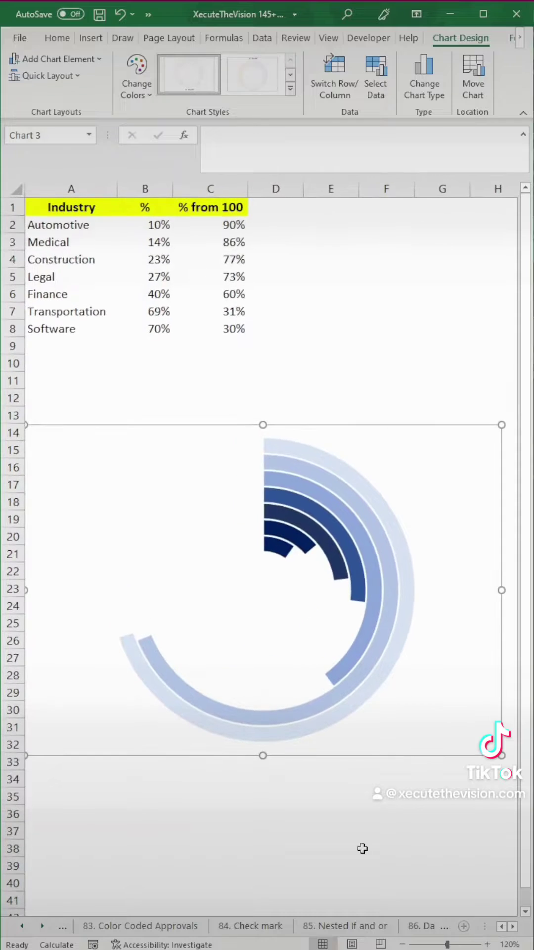
click(153, 590)
Step: Draw a text box linked to =B8 showing 70 and move it to the outer arc's end
click(331, 346)
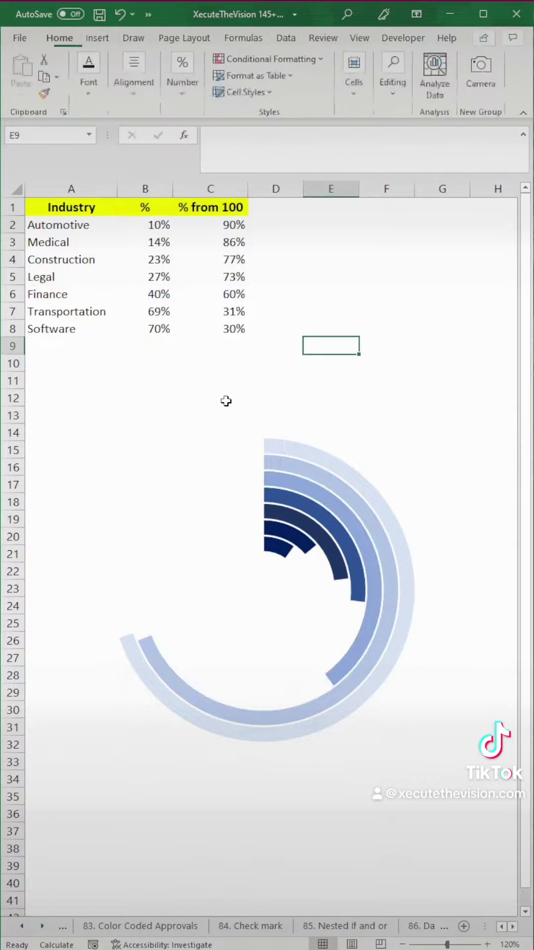
click(107, 42)
click(74, 73)
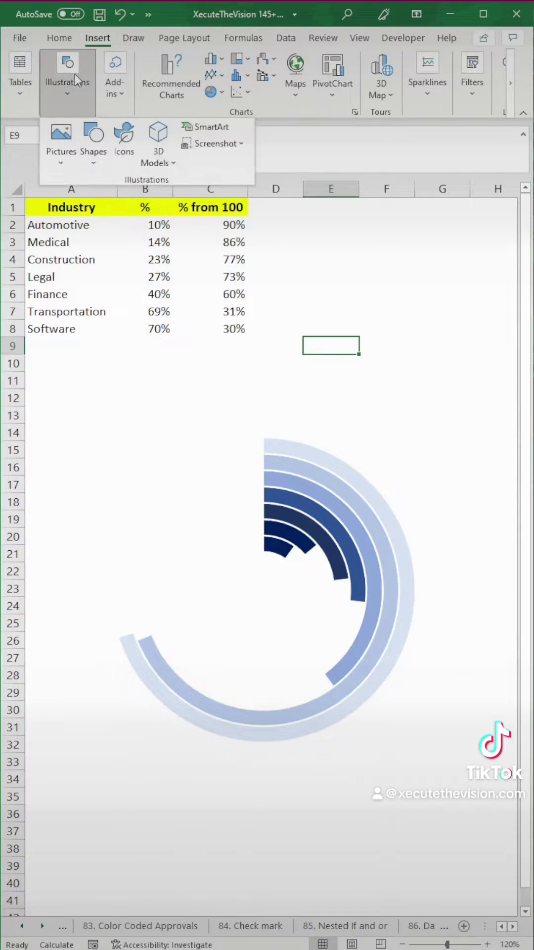
click(89, 159)
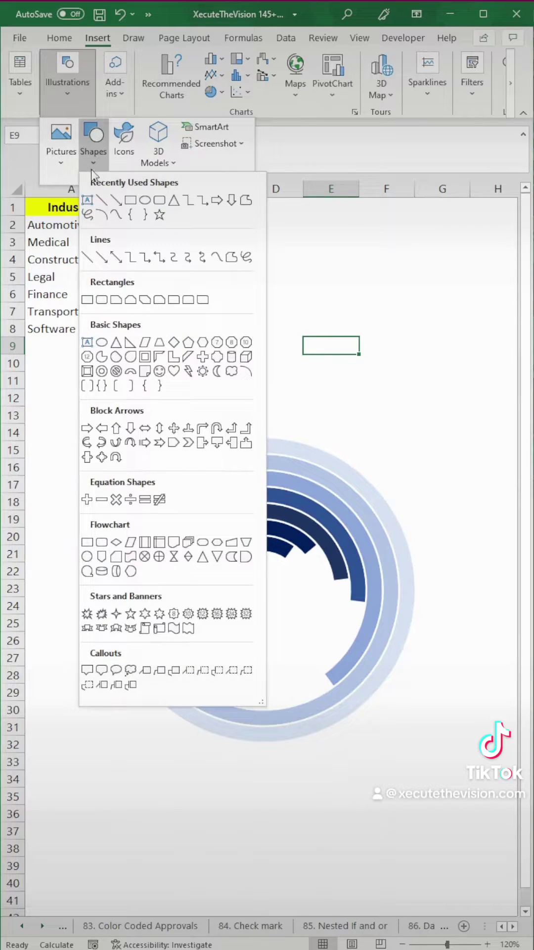
click(88, 200)
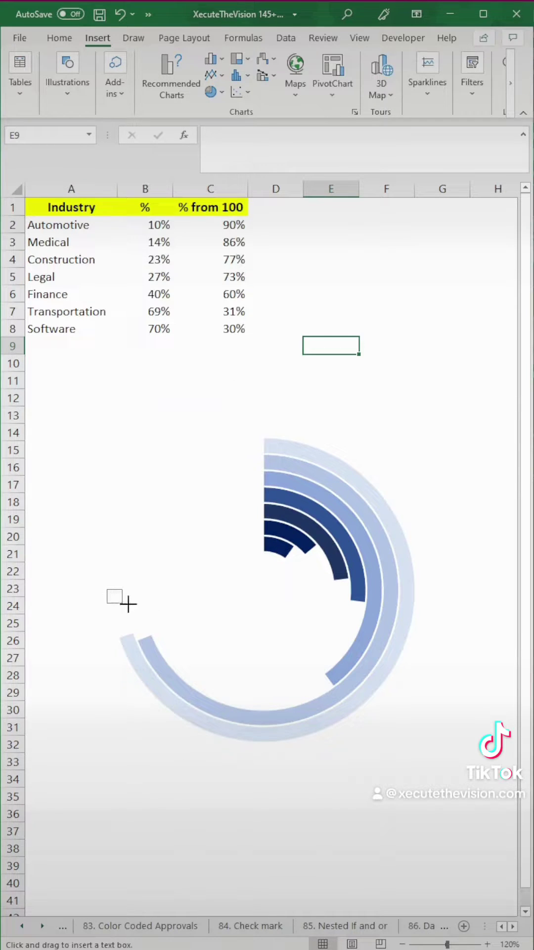
drag(128, 604, 143, 616)
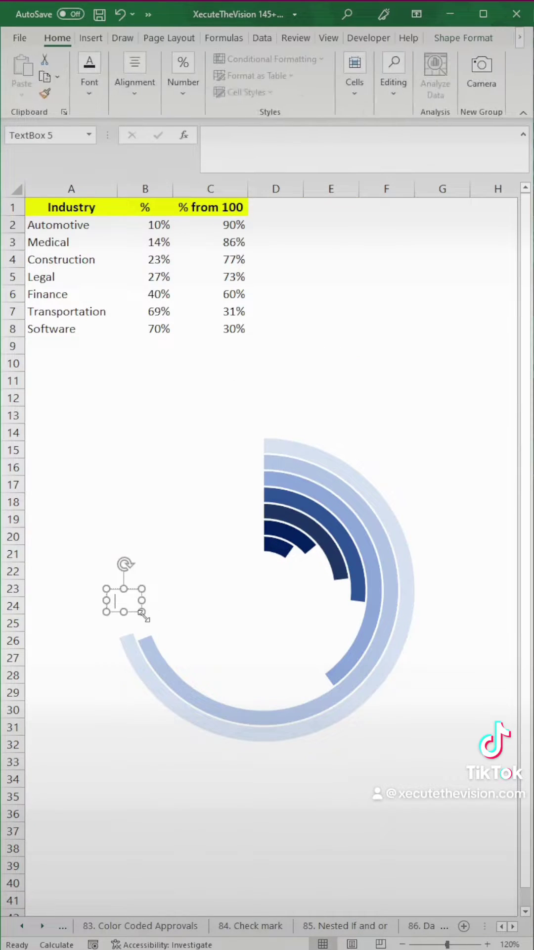
click(234, 156)
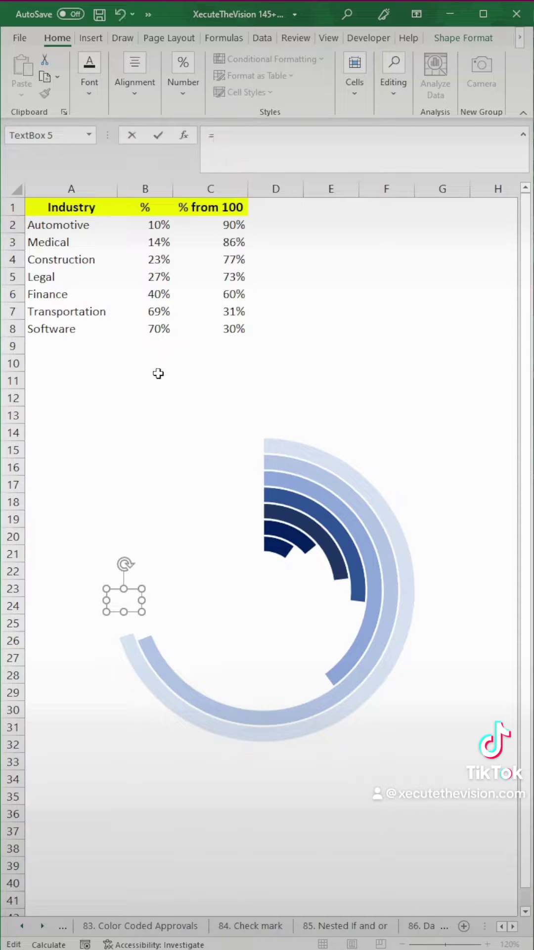
text(=)
click(140, 332)
key(Return)
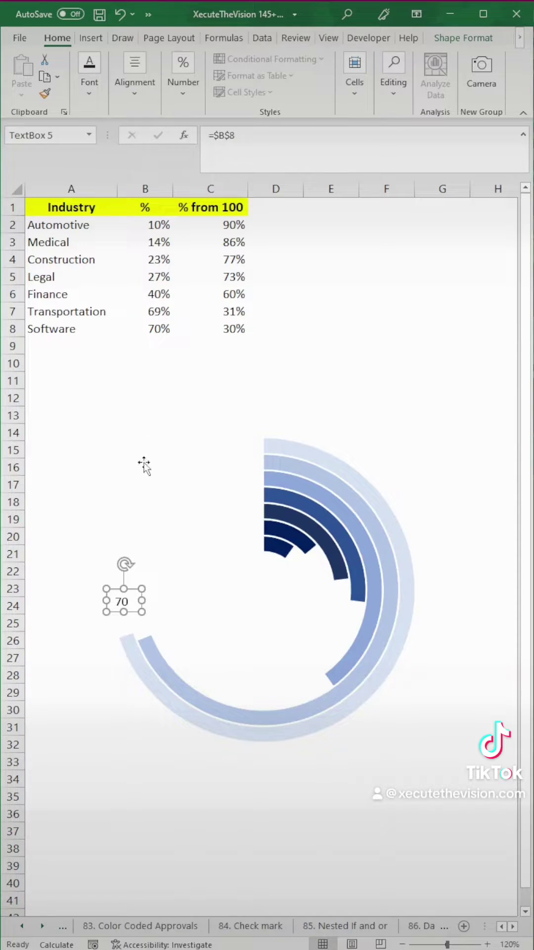
drag(136, 609, 140, 628)
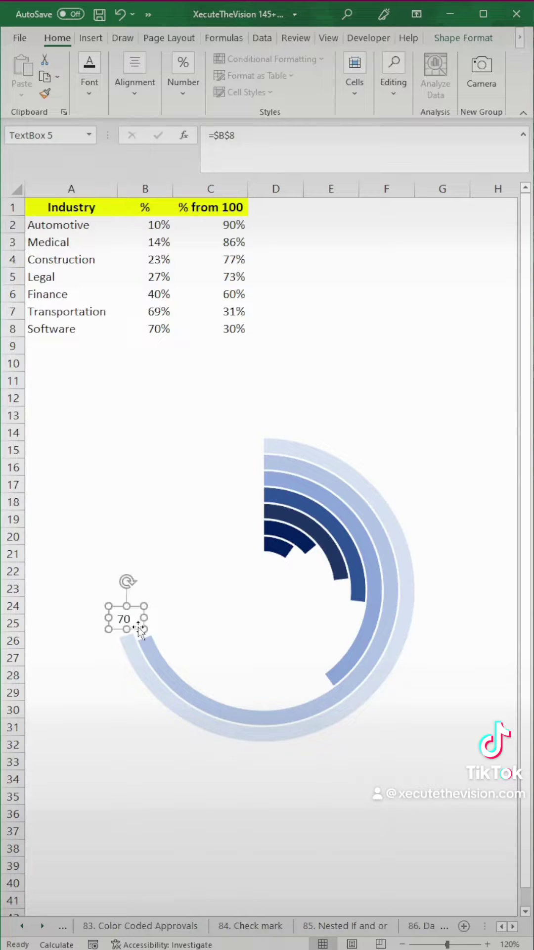
click(463, 37)
Step: Set the 70 label to No Outline and No Fill
click(235, 77)
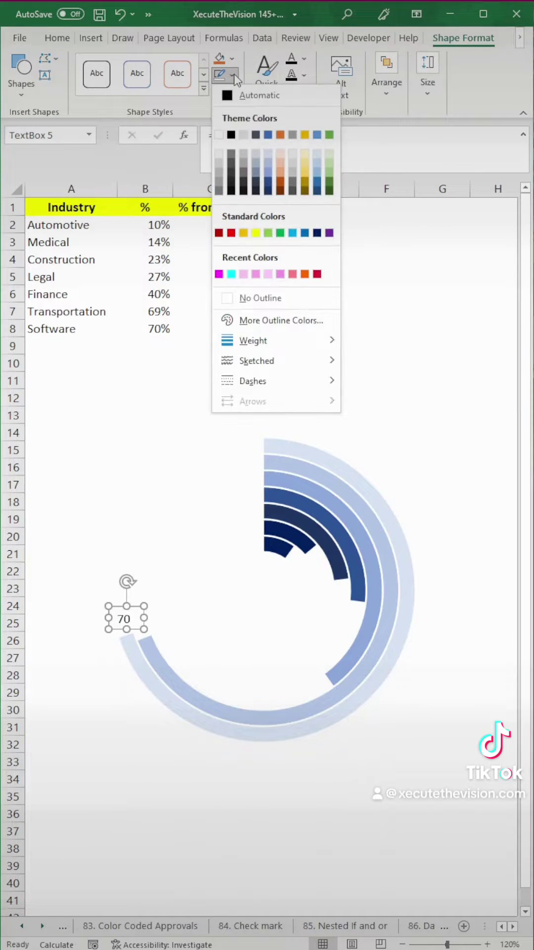
click(225, 300)
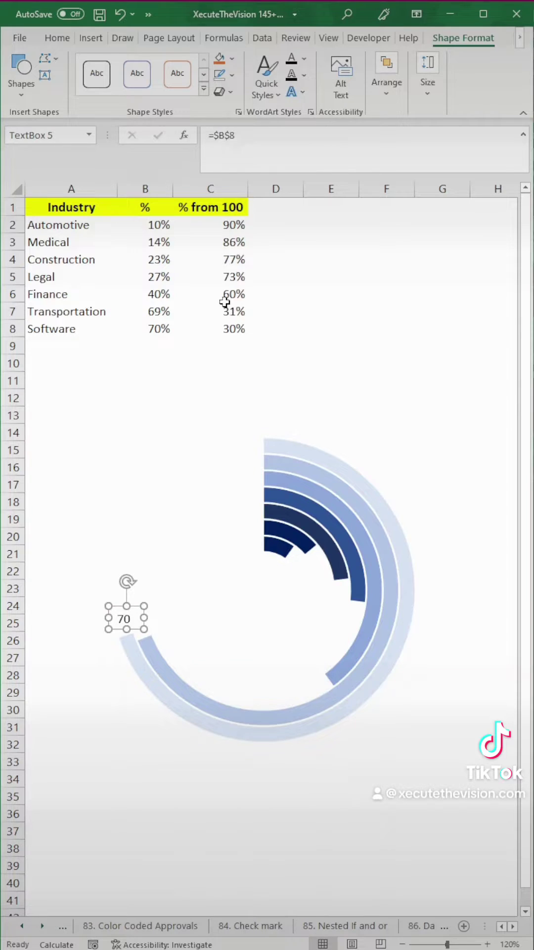
click(231, 58)
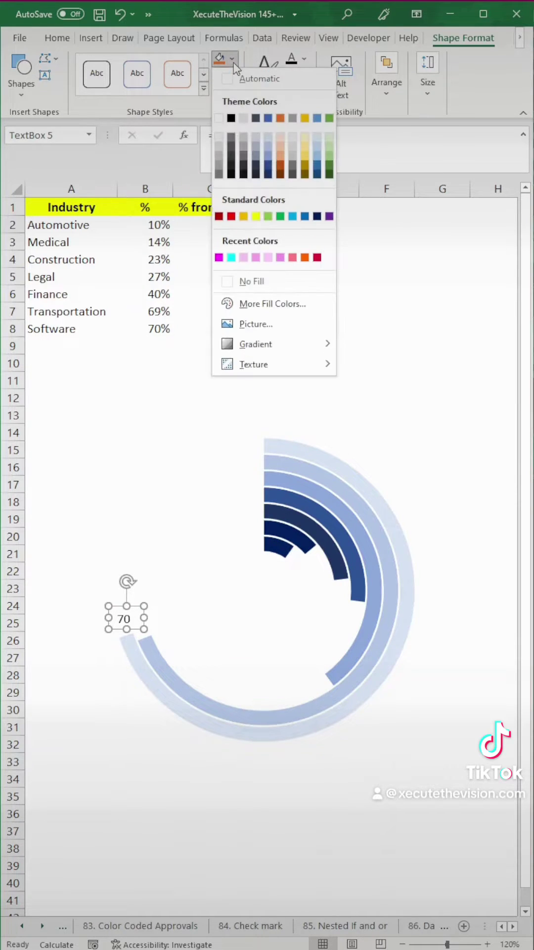
click(246, 281)
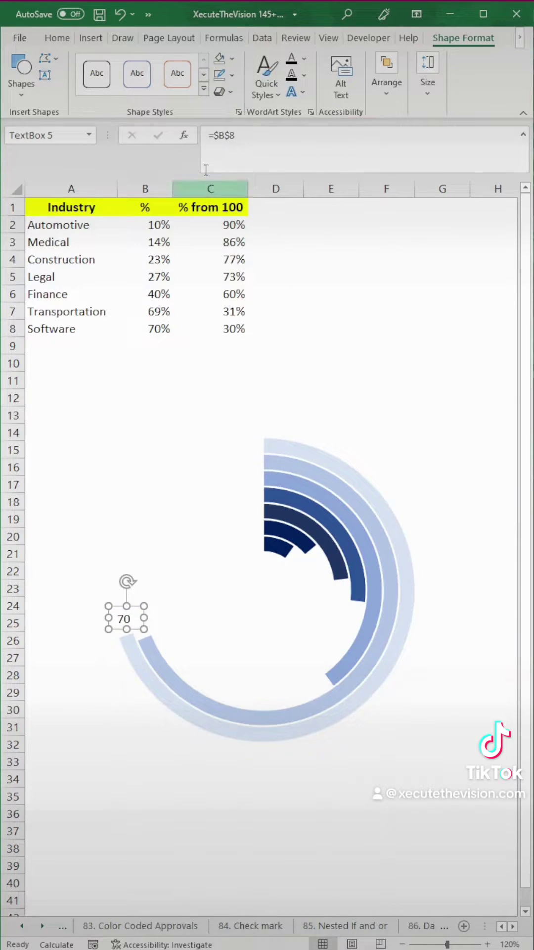
Step: Make the 70 label's text bold
click(304, 65)
click(304, 63)
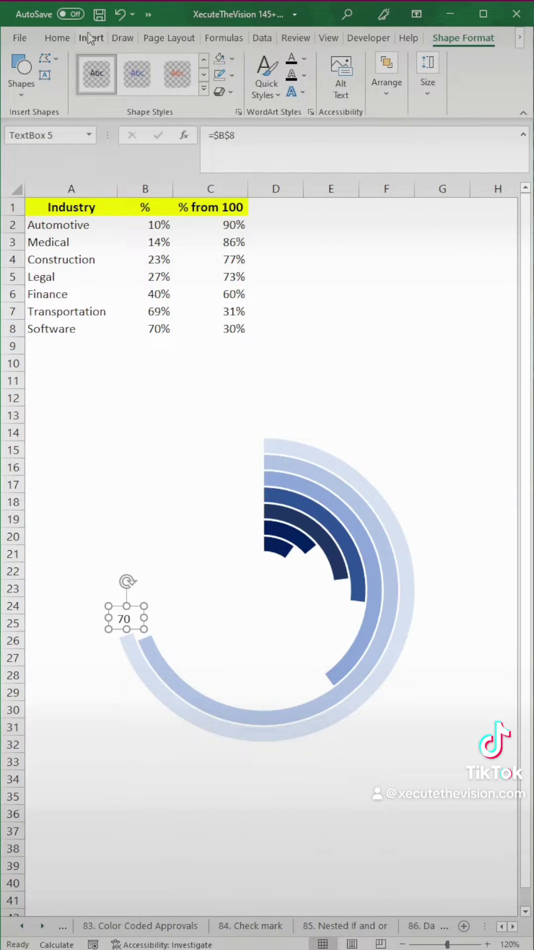
click(57, 38)
click(96, 98)
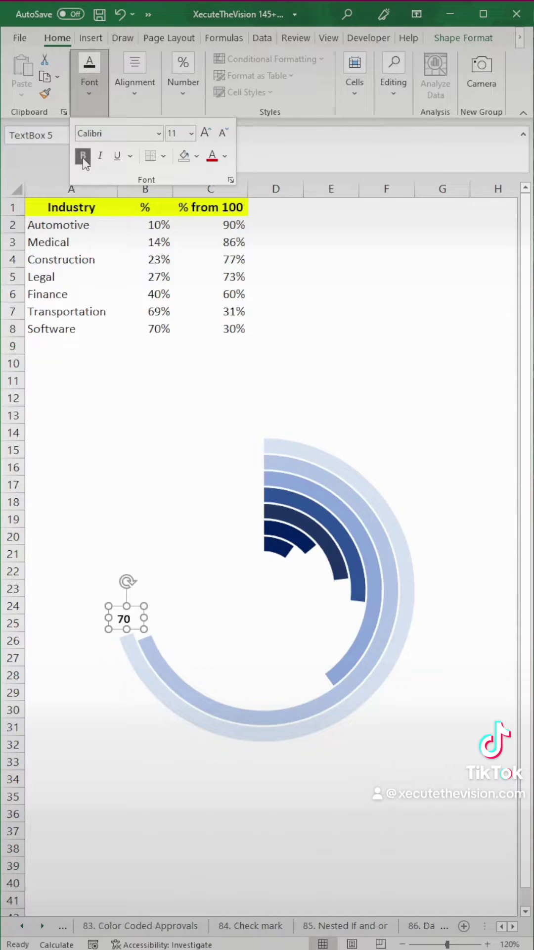
Step: Set the 70 label's font size to 10.5 pt
click(191, 134)
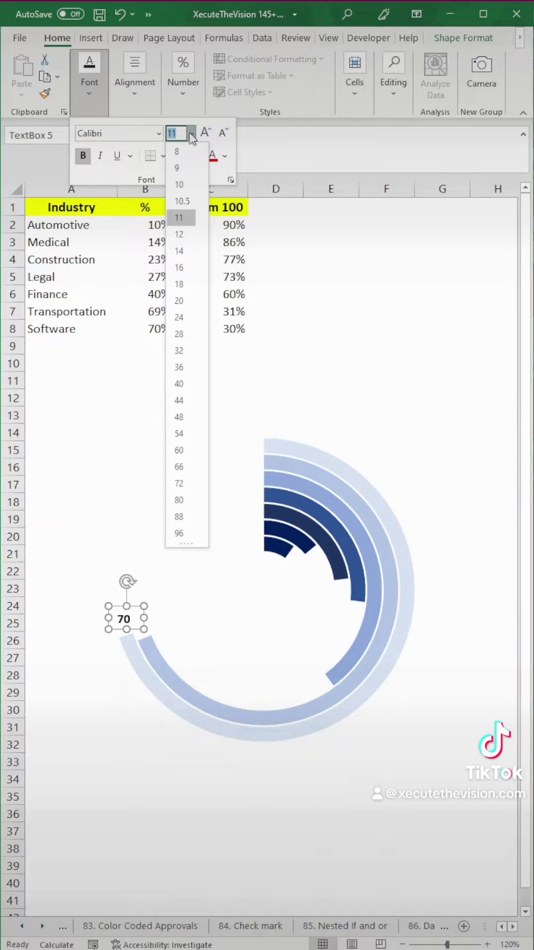
click(190, 201)
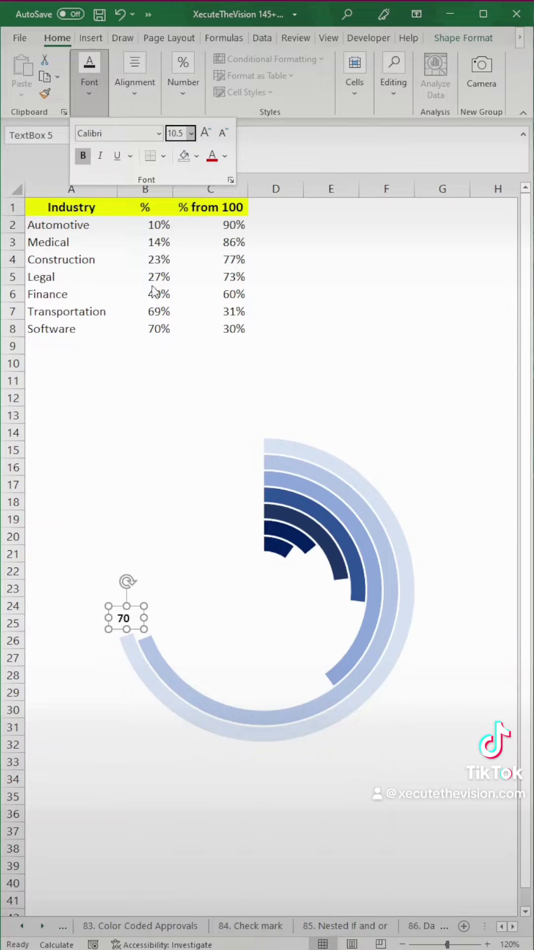
click(141, 626)
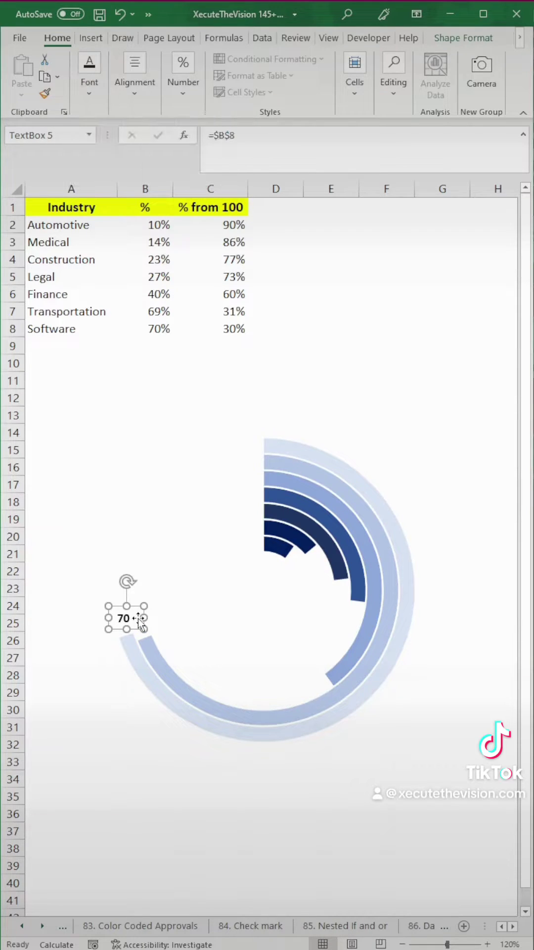
Step: Reselect the 70 label, then select the Legal ring in the chart
click(137, 599)
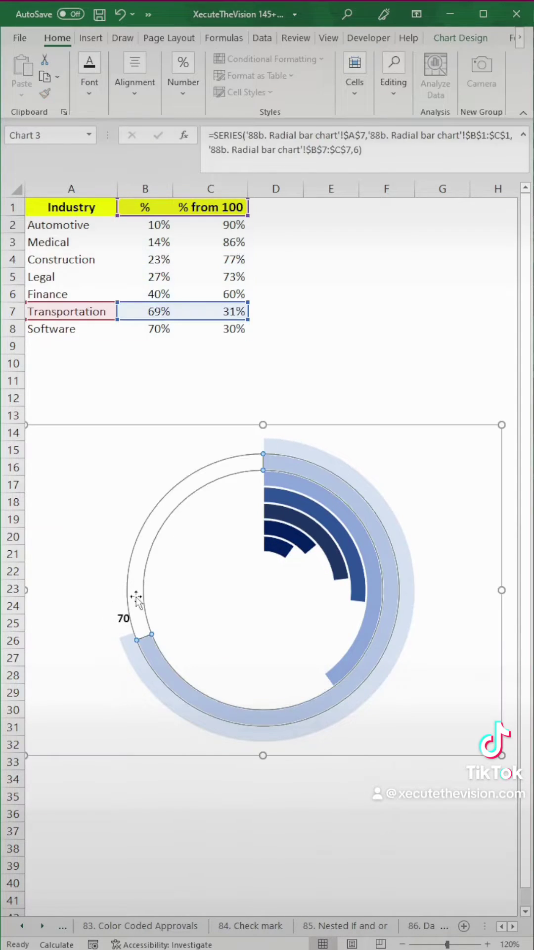
click(117, 627)
click(135, 618)
click(134, 618)
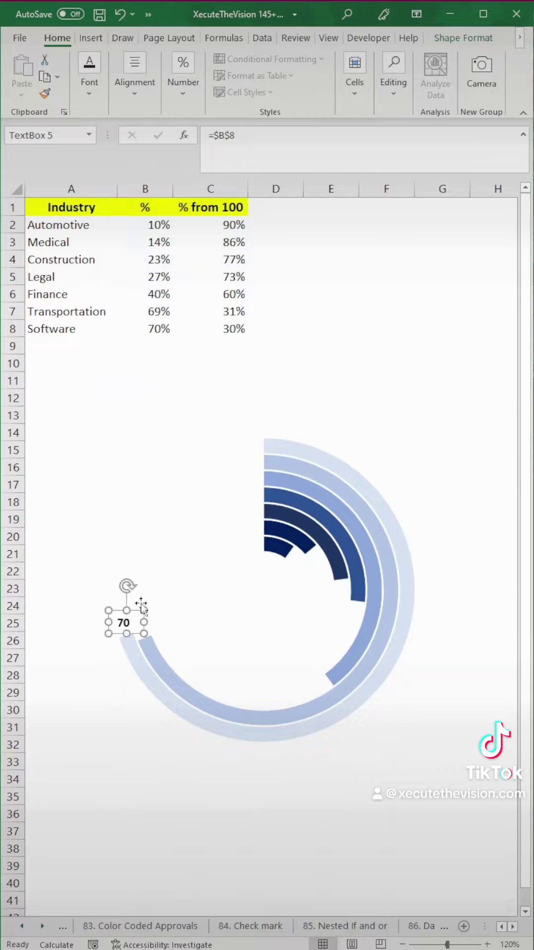
click(182, 547)
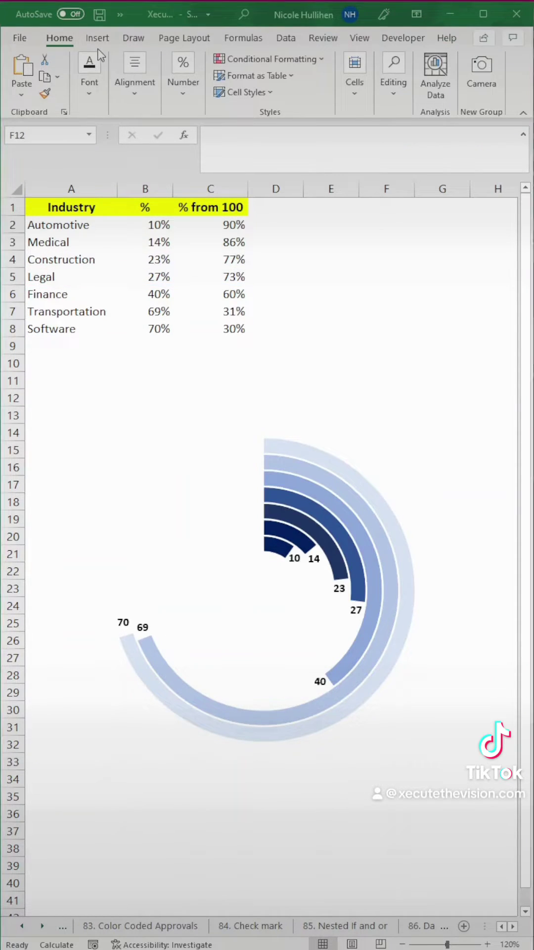
click(97, 37)
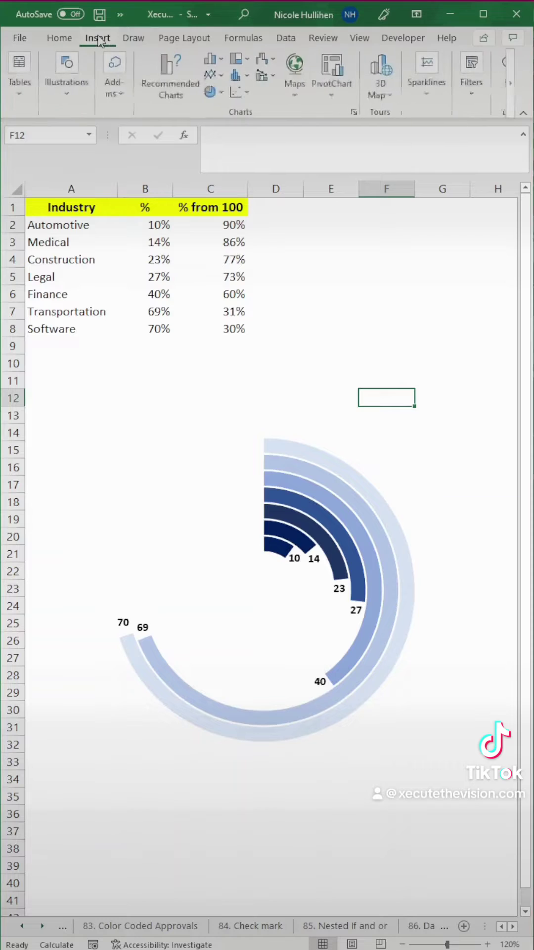
Step: Draw a text box across rows 14–15 linked to =A8 so it reads Software
click(68, 79)
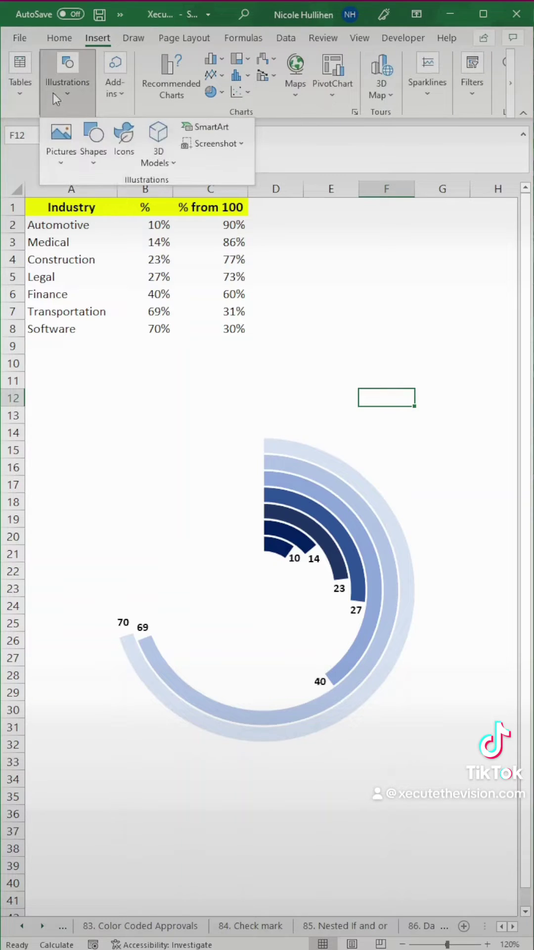
click(93, 146)
click(87, 200)
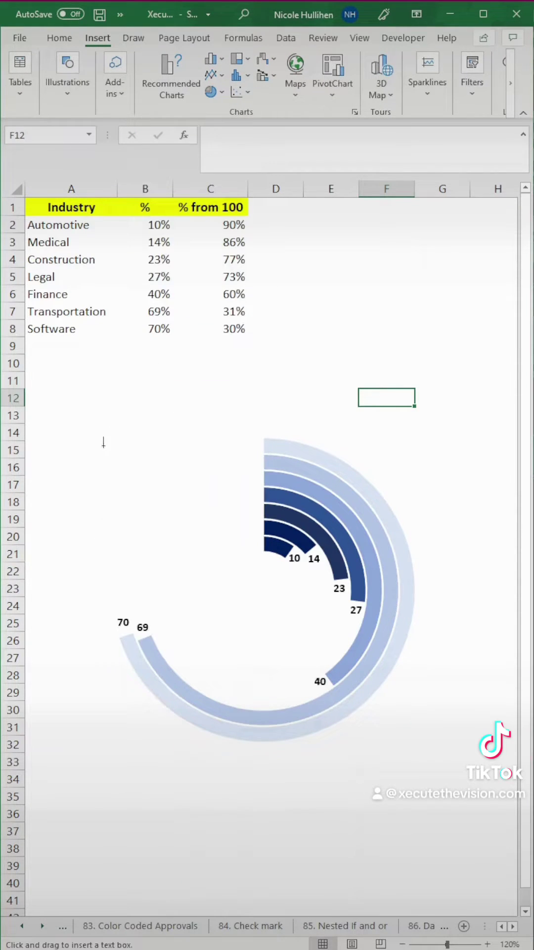
drag(102, 436, 253, 454)
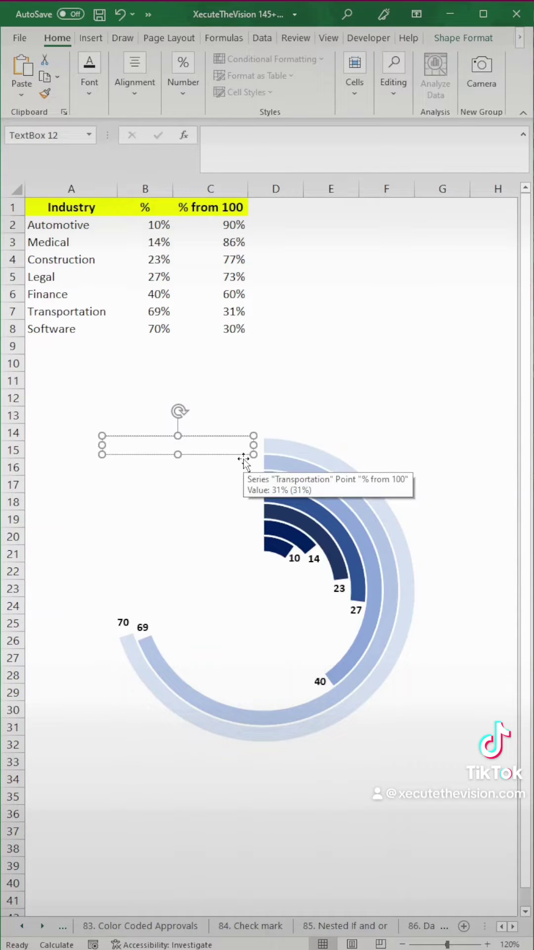
click(269, 146)
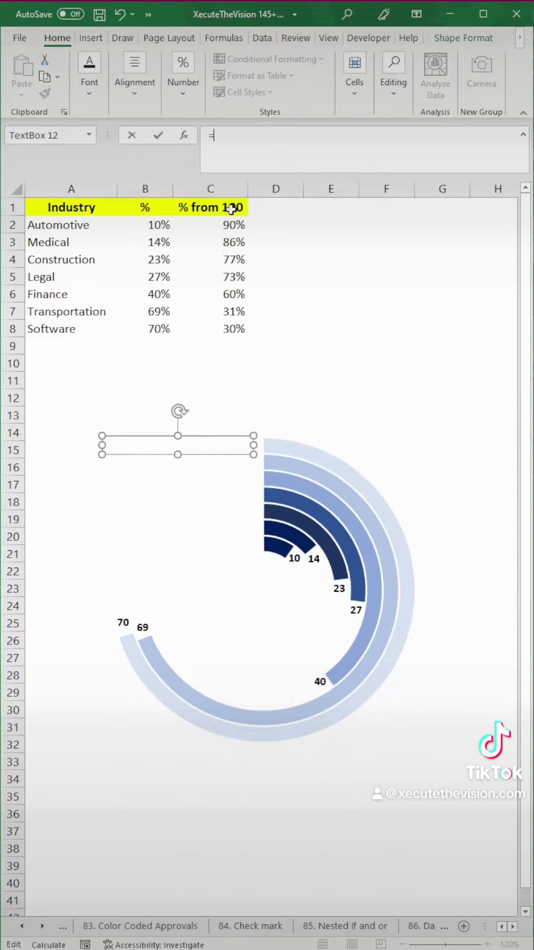
click(89, 333)
key(Return)
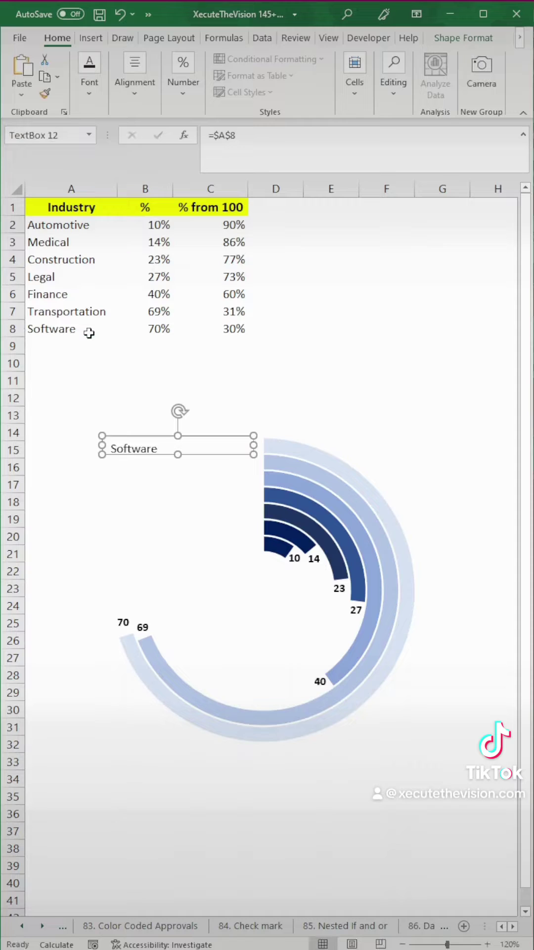
click(90, 84)
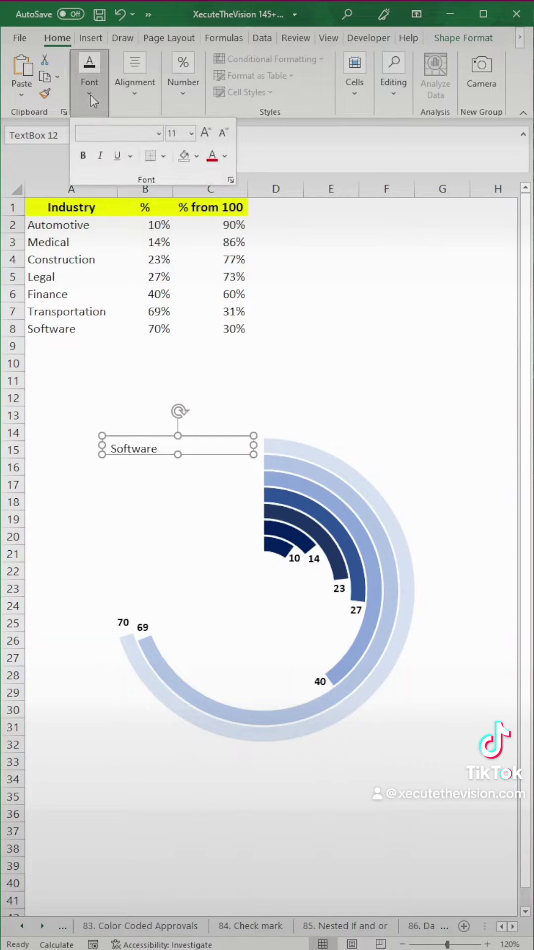
Step: Make the Software label bold at 10 pt and narrow its text box
click(192, 133)
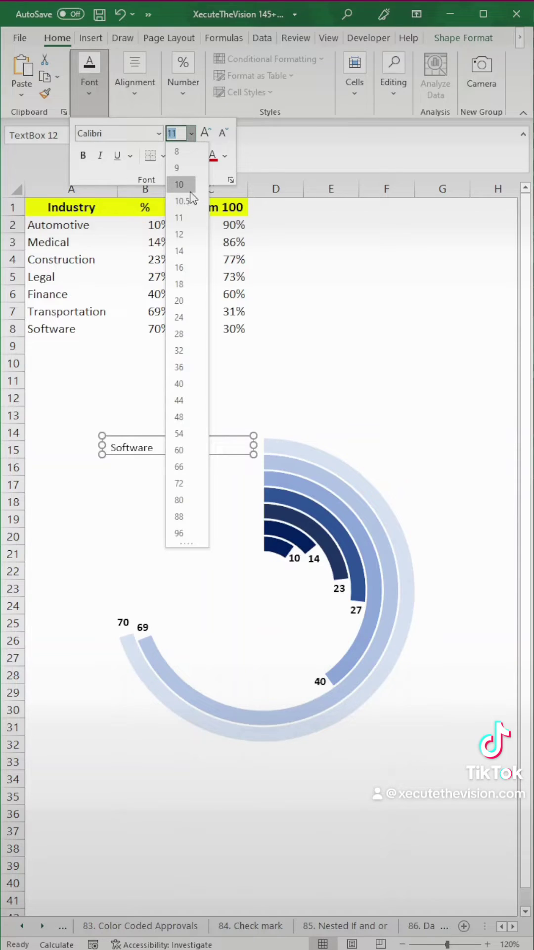
click(179, 184)
click(82, 156)
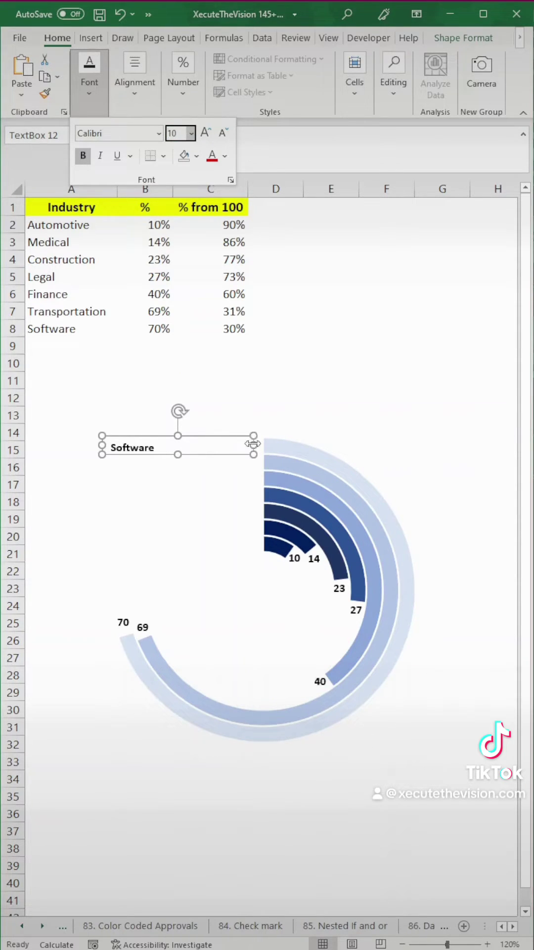
click(235, 448)
mouse_move(254, 447)
mouse_down()
mouse_move(174, 447)
mouse_move(260, 450)
mouse_up()
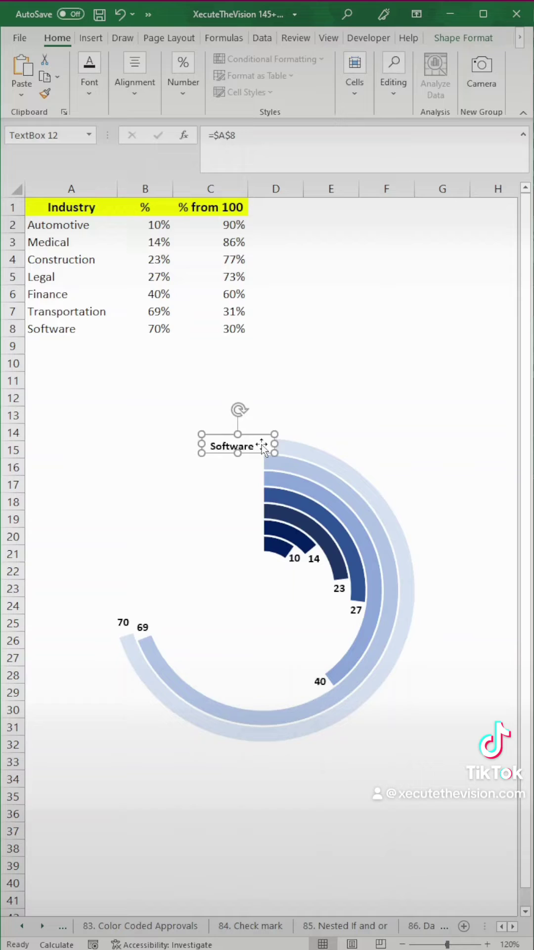
Step: Remove the Software label's outline and fill, setting both to none
click(450, 38)
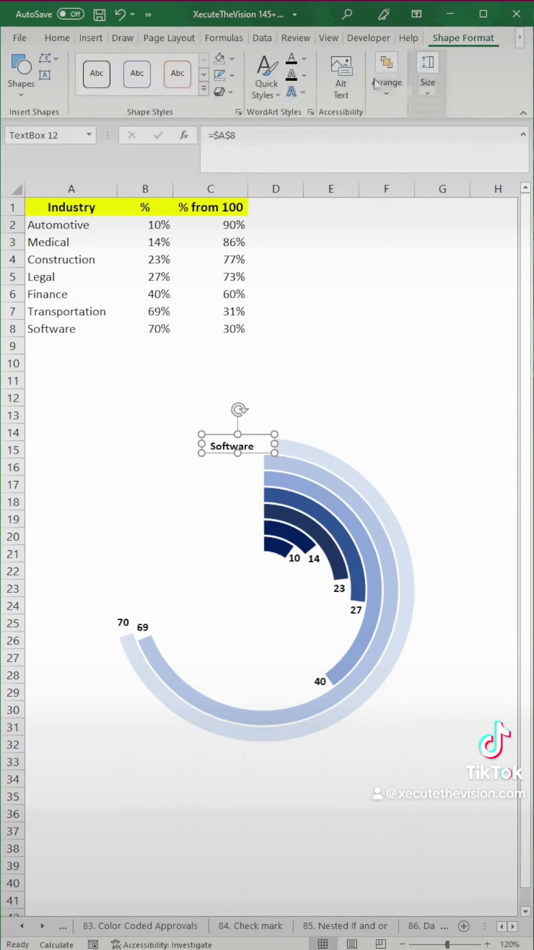
click(232, 75)
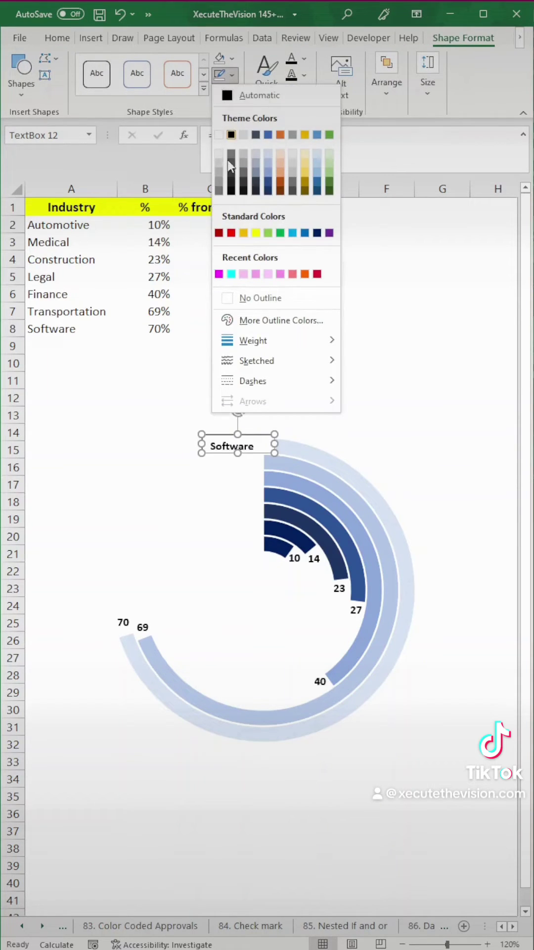
click(243, 292)
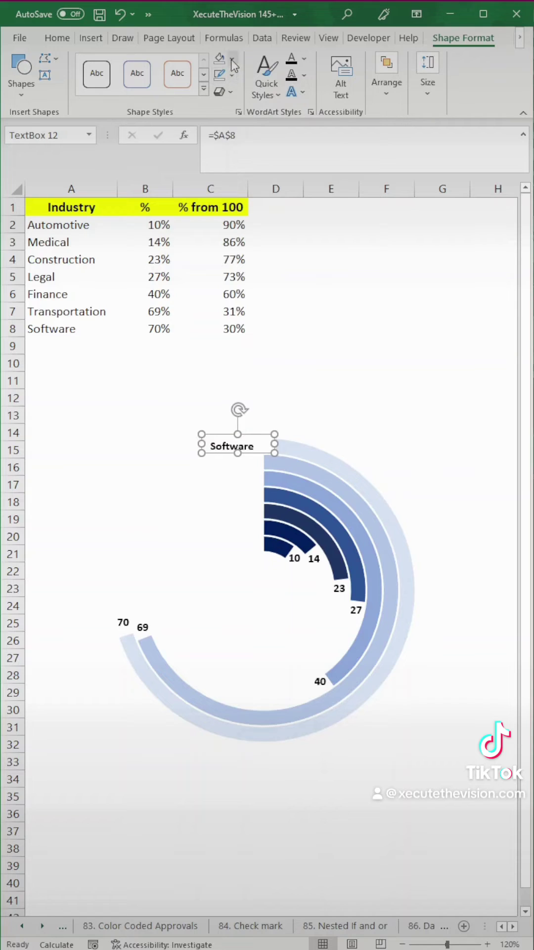
click(232, 58)
click(253, 282)
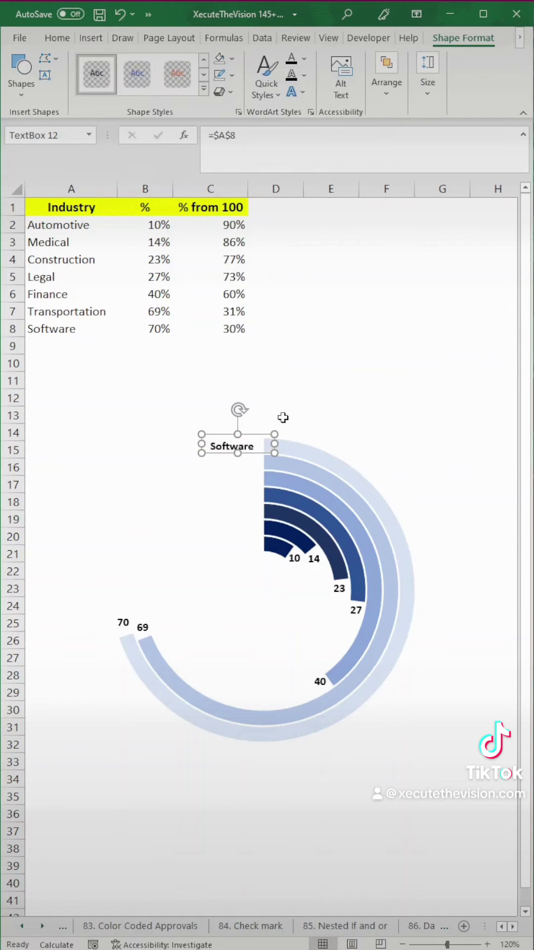
Step: Move the Software label up to the top end of the outer arc
click(261, 418)
click(247, 452)
drag(248, 452, 249, 444)
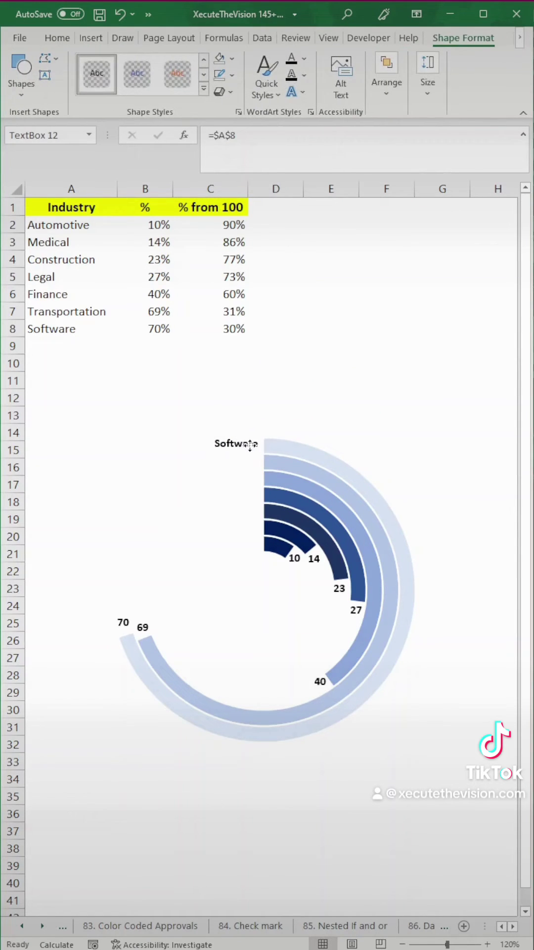
click(333, 379)
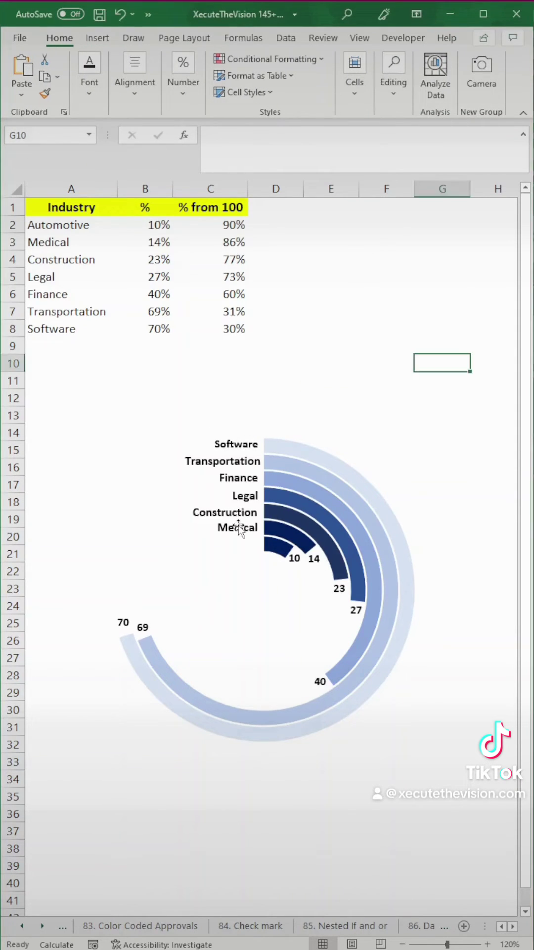
Step: Duplicate the Medical label one row lower, relink it to cell A2 and widen it to show Automotive
click(241, 529)
drag(243, 530, 228, 544)
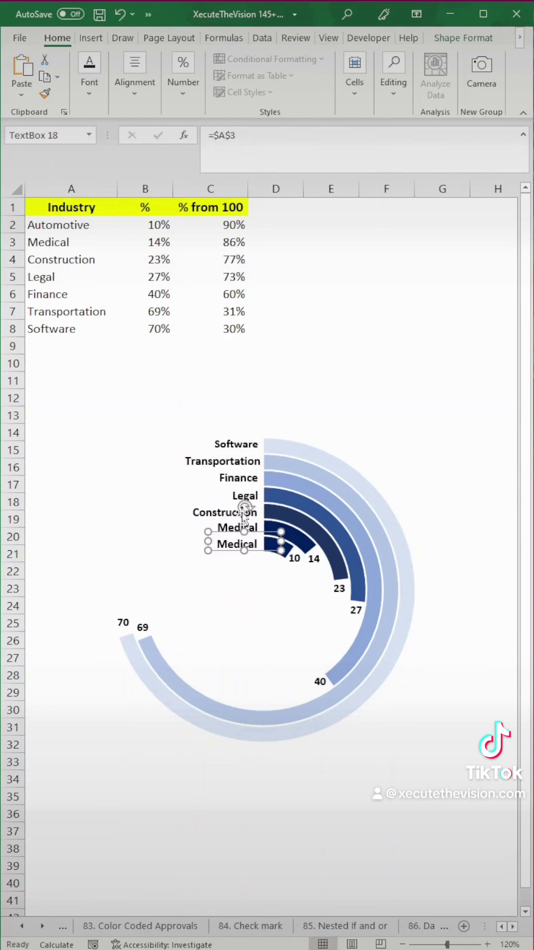
drag(244, 134, 195, 135)
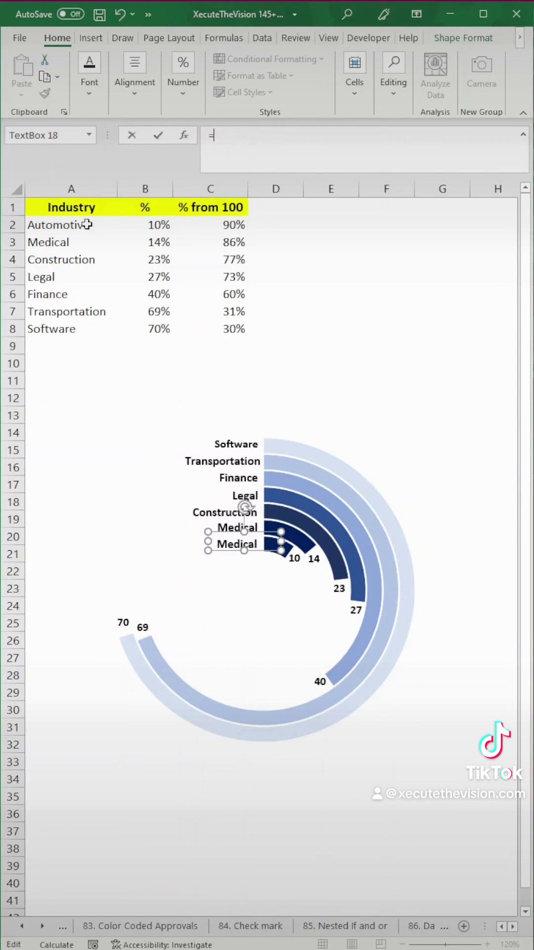
click(70, 224)
key(Return)
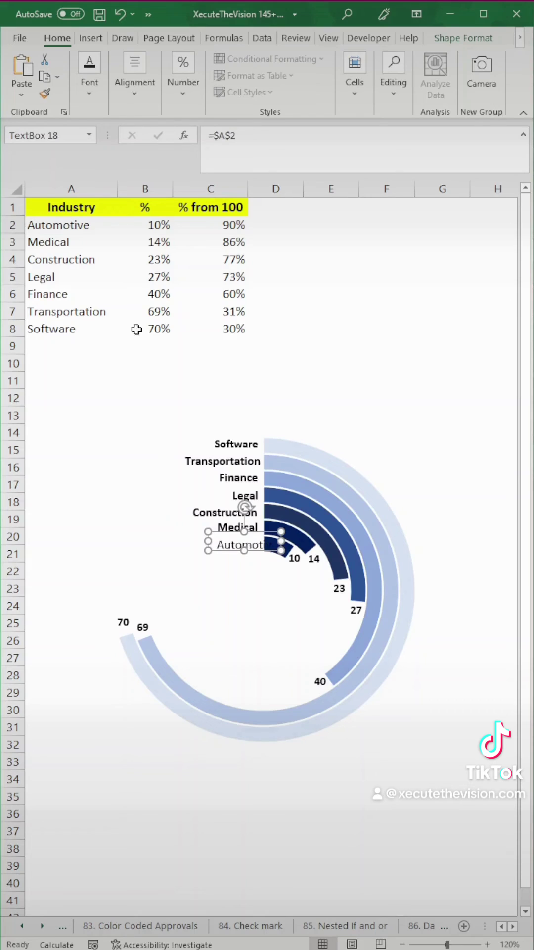
drag(204, 544, 186, 544)
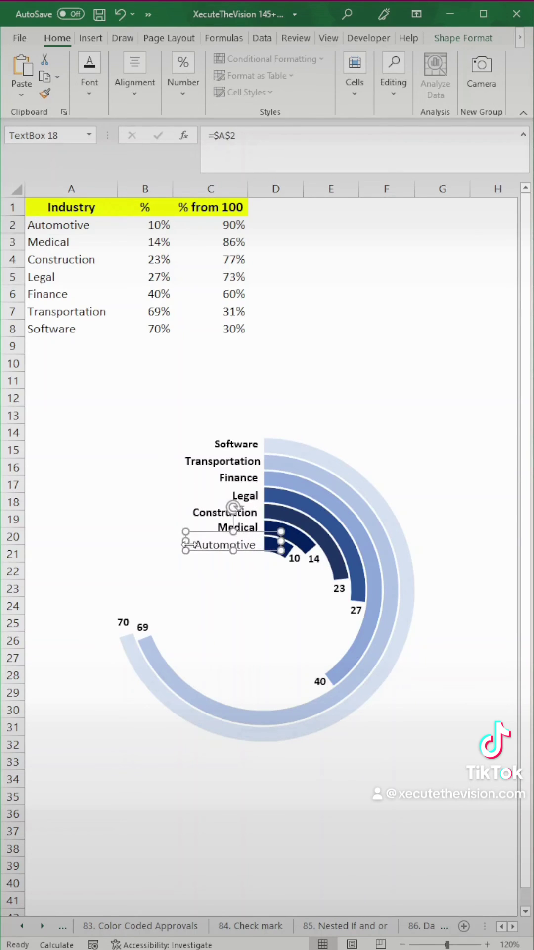
Step: Format the Automotive label as bold, font size 10
click(91, 92)
click(82, 158)
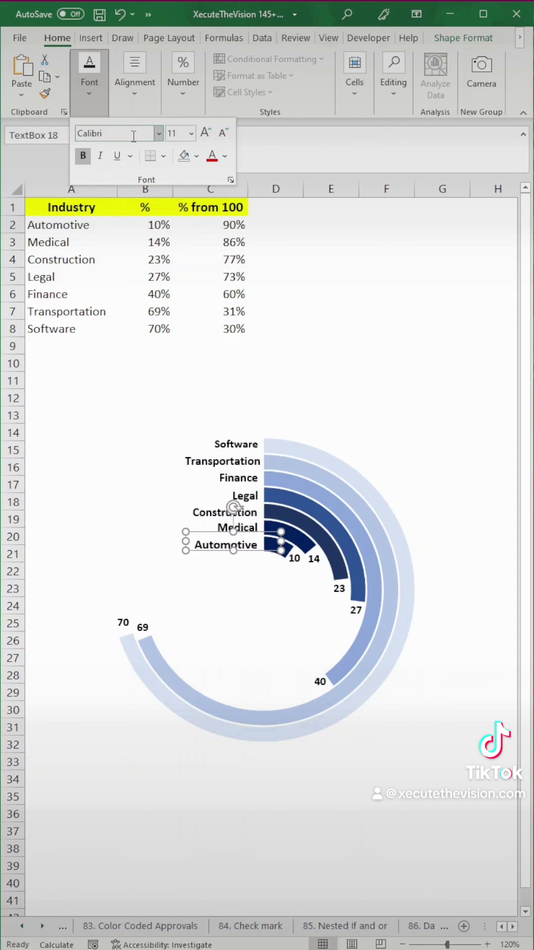
click(191, 133)
click(185, 200)
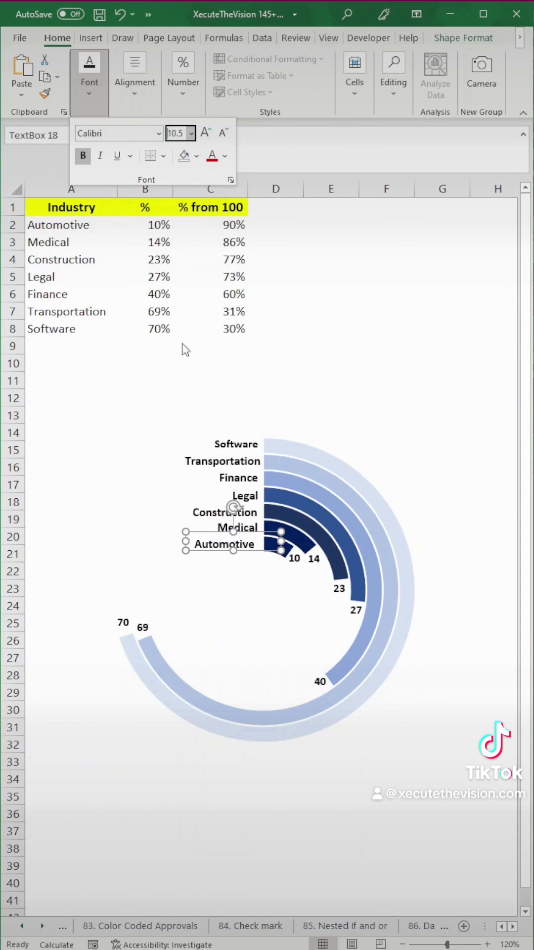
click(245, 546)
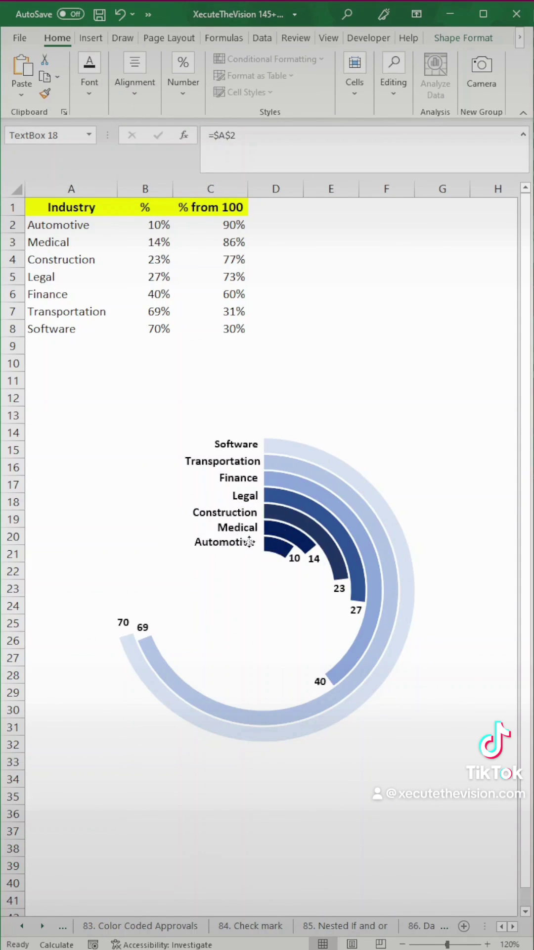